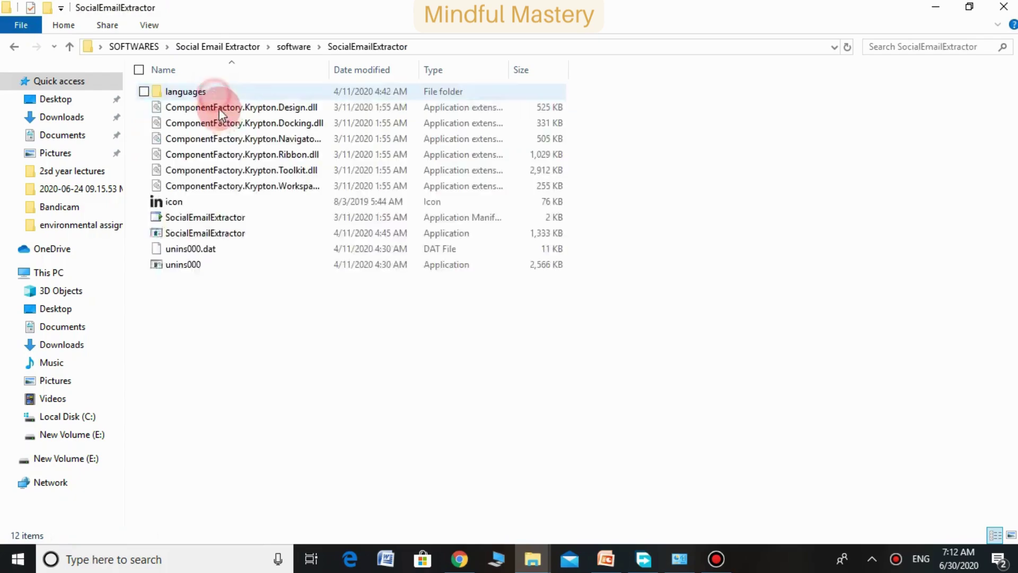
# Launch SocialEmailExtractor.exe, close Explorer, and open SOFTWARES > Google Bing Extractor from the desktop
pyautogui.doubleClick(221, 233)
pyautogui.click(1006, 6)
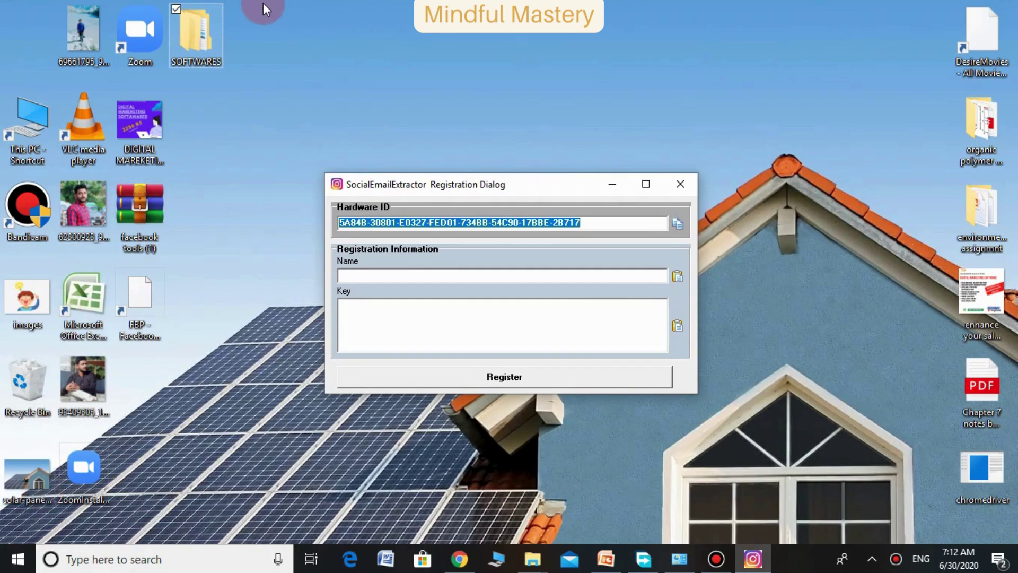
pyautogui.doubleClick(186, 37)
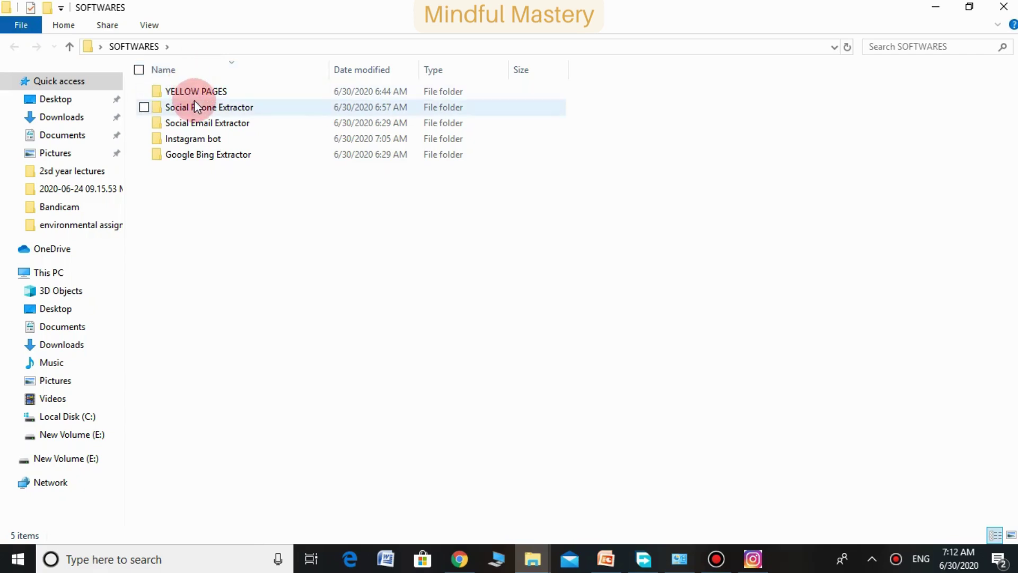
pyautogui.doubleClick(233, 151)
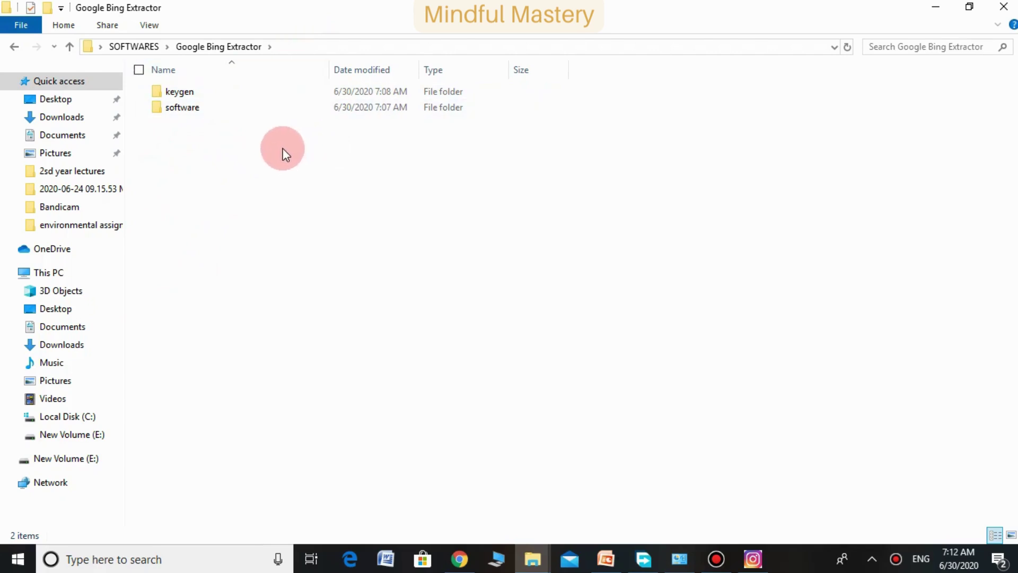
# Delete the software subfolder from the Google Bing Extractor folder
pyautogui.click(240, 113)
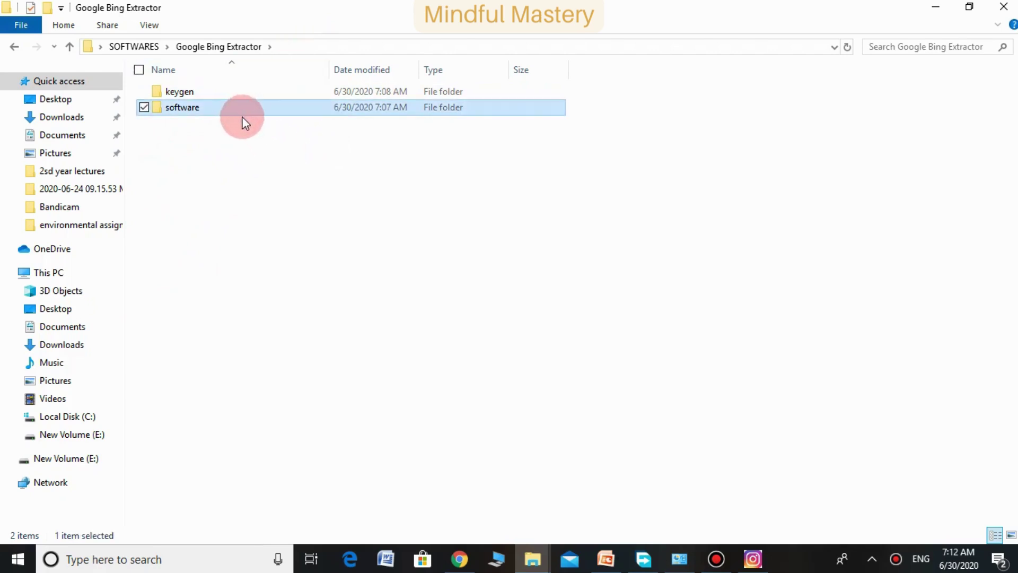
pyautogui.doubleClick(249, 113)
pyautogui.click(239, 92)
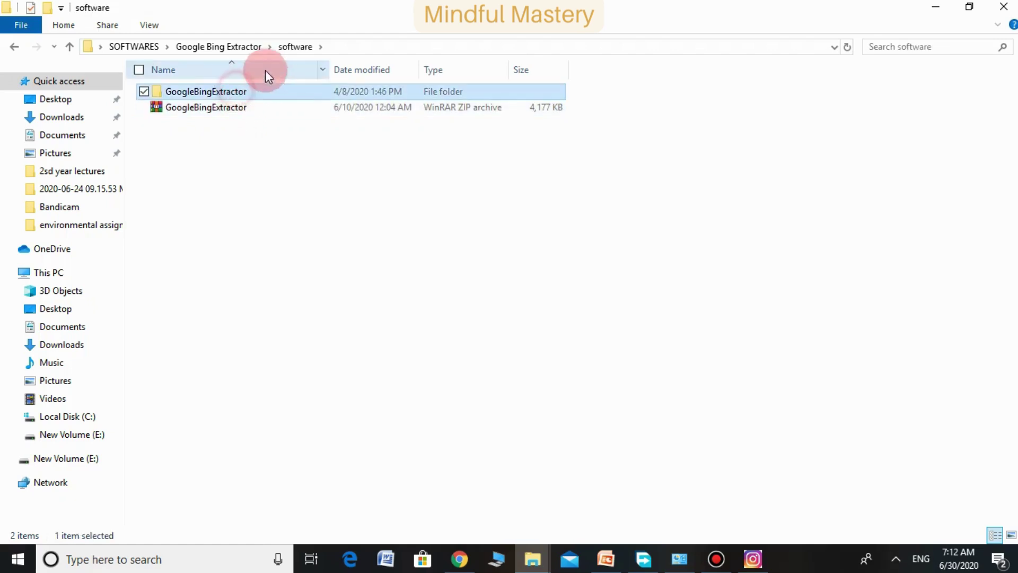
pyautogui.press('BackSpace')
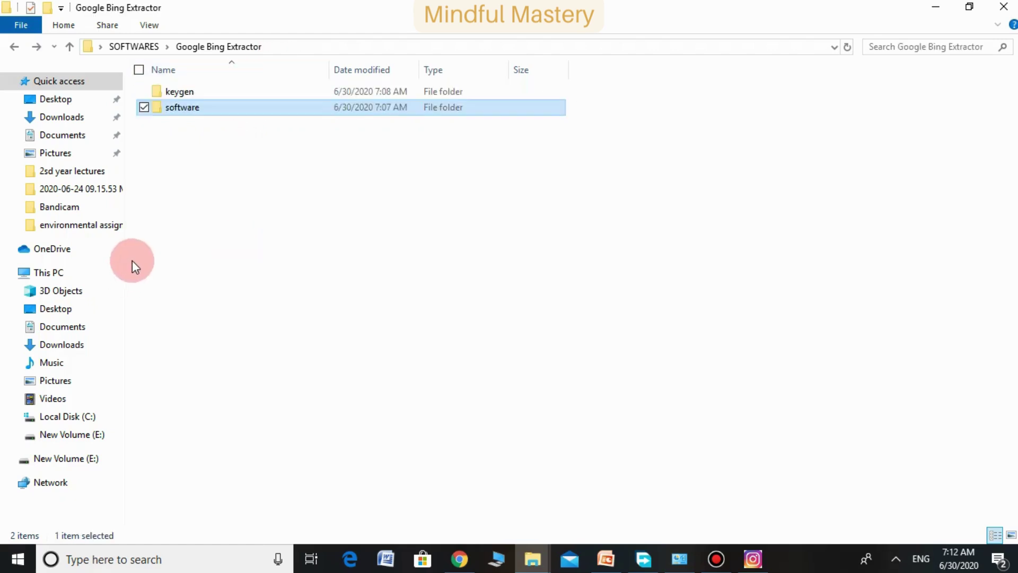
pyautogui.press('Delete')
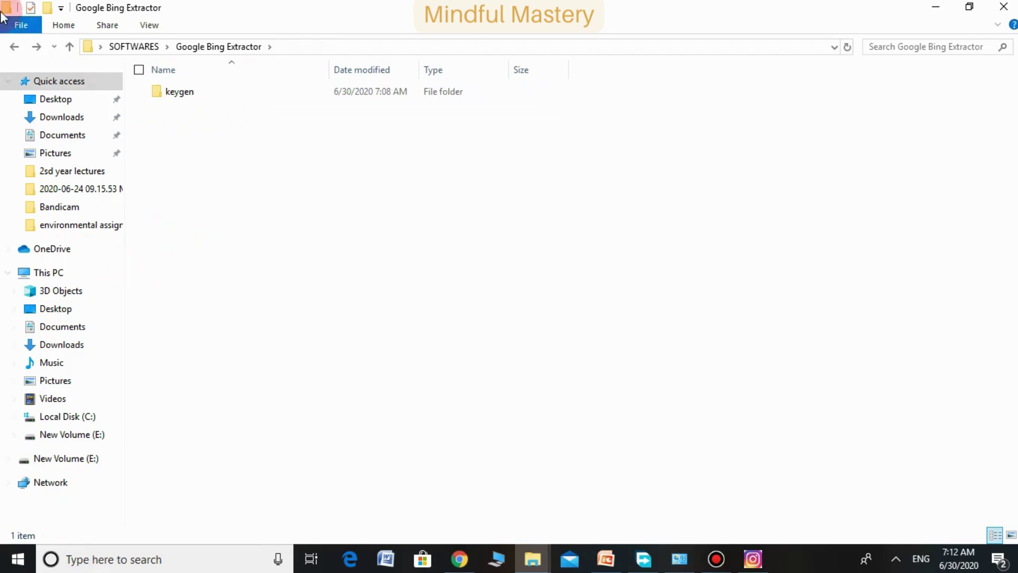
# Restore the GoogleBingExtractor folder from the Recycle Bin
pyautogui.click(936, 7)
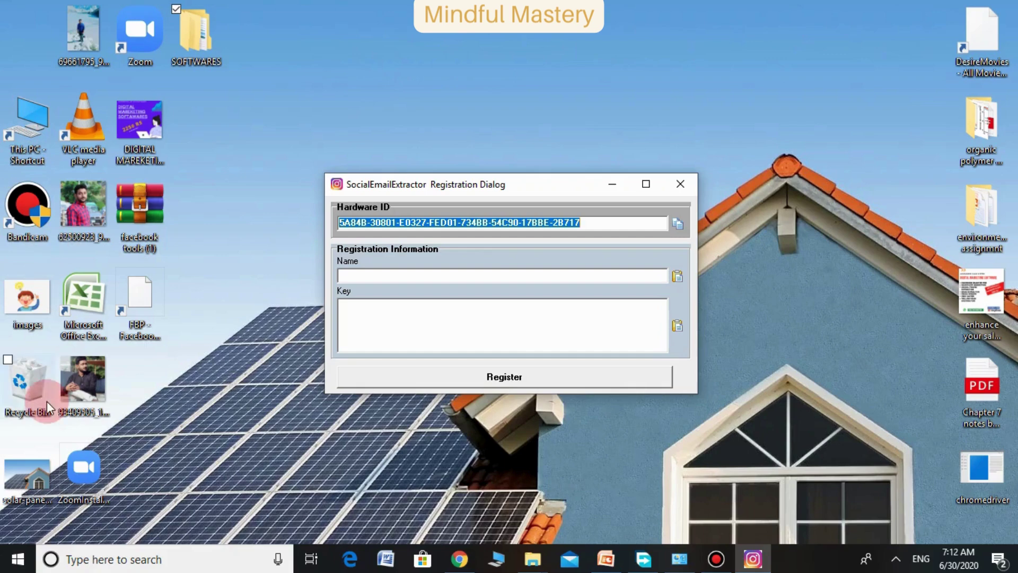
pyautogui.click(5, 373)
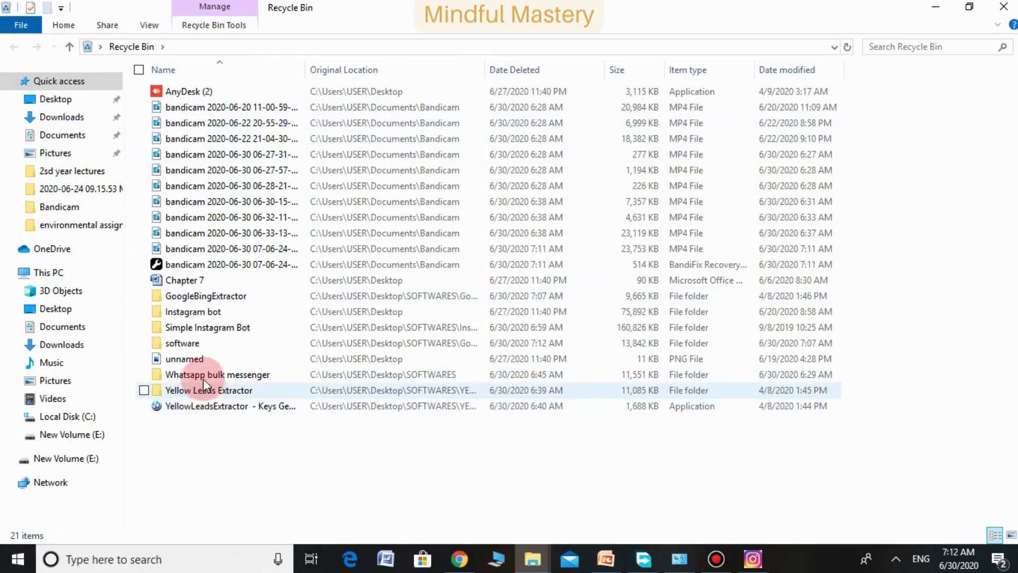
pyautogui.rightClick(217, 295)
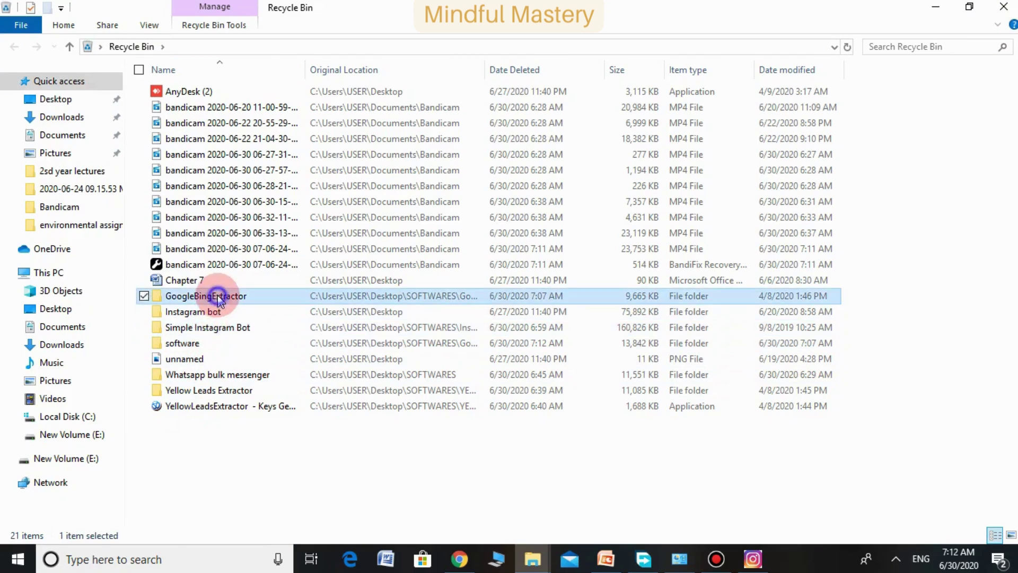
pyautogui.click(185, 308)
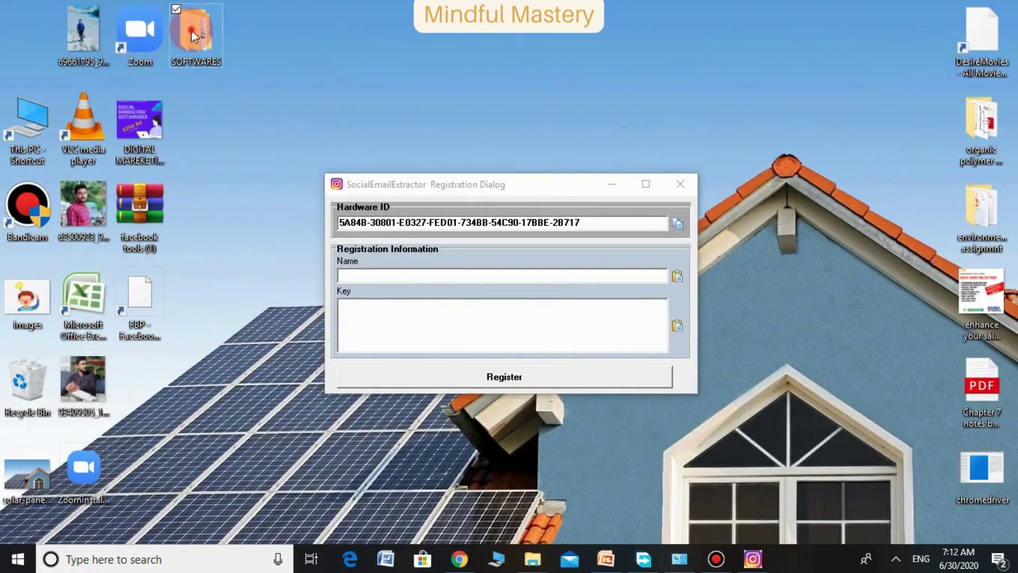
# Run GoogleBingExtractor.exe from SOFTWARES > Google Bing Extractor > software > GoogleBingExtractor, then minimize Explorer
pyautogui.doubleClick(192, 32)
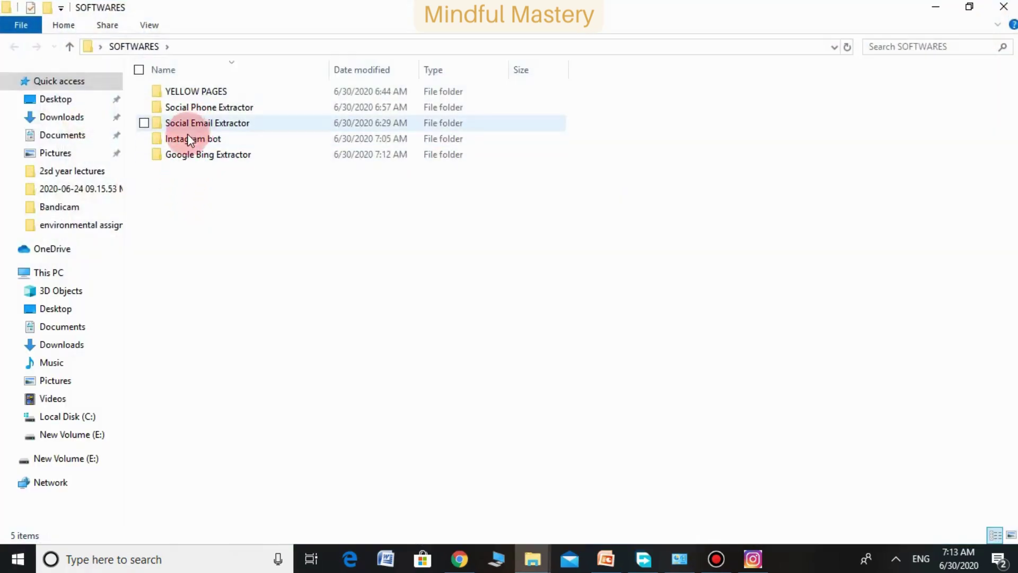
pyautogui.doubleClick(189, 160)
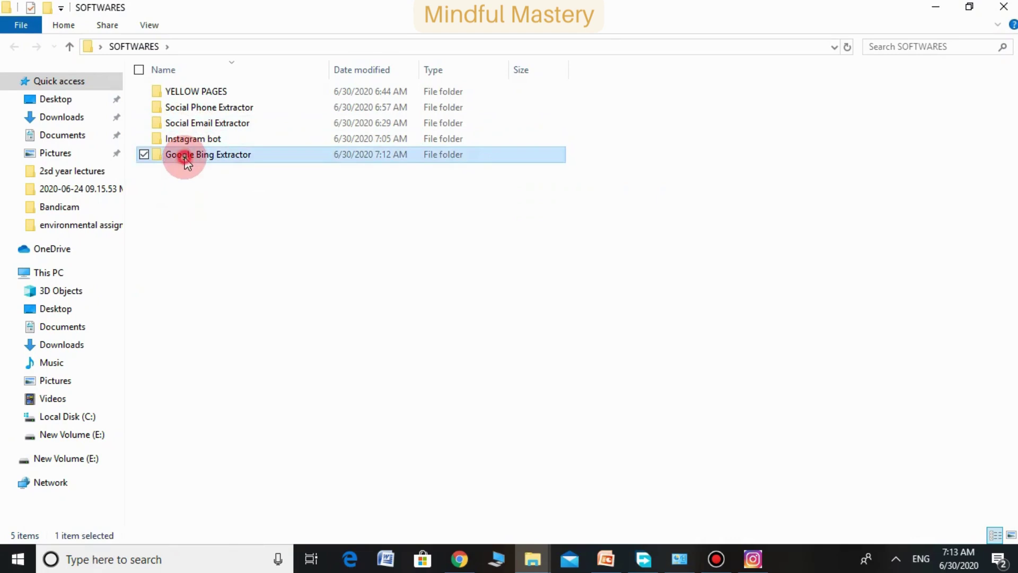
pyautogui.doubleClick(179, 110)
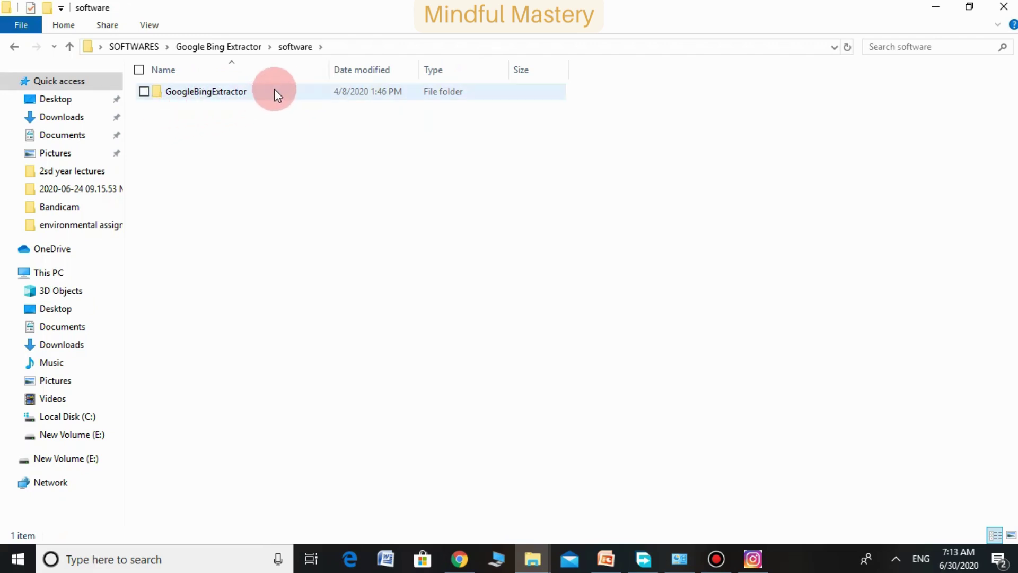
pyautogui.doubleClick(217, 91)
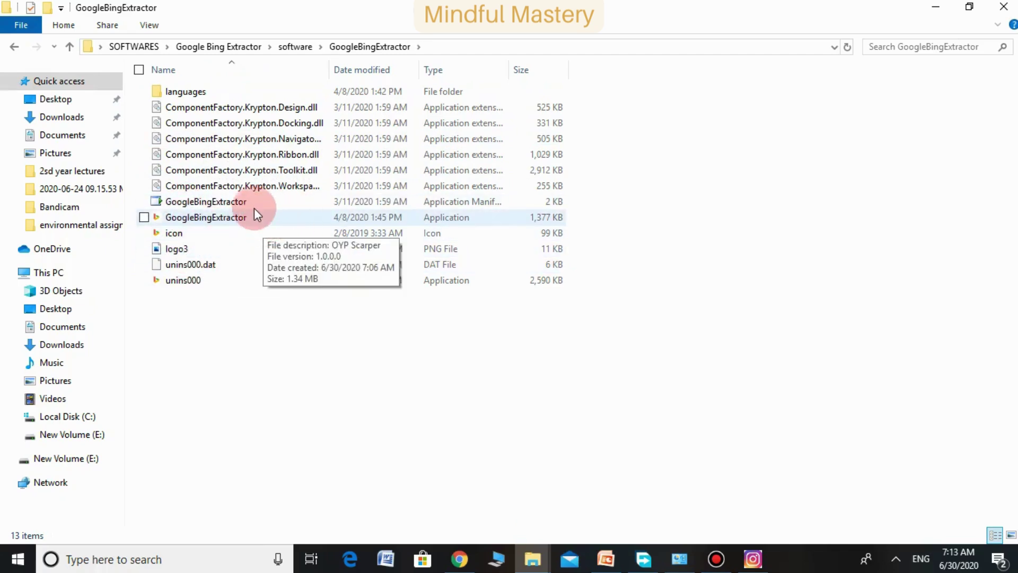
pyautogui.doubleClick(222, 220)
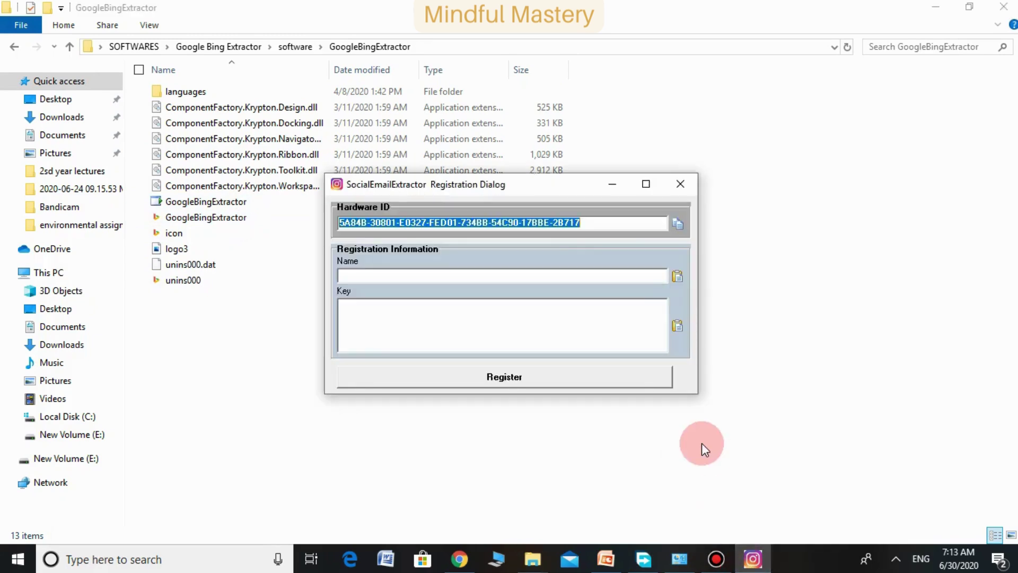
pyautogui.click(936, 7)
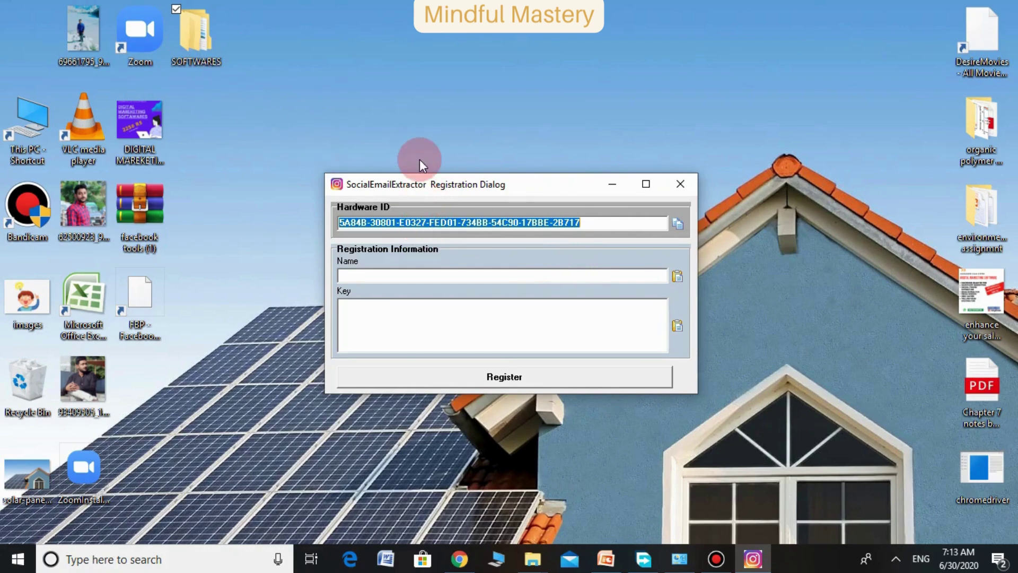
# Open the keygen folder inside SOFTWARES > Google Bing Extractor
pyautogui.click(196, 38)
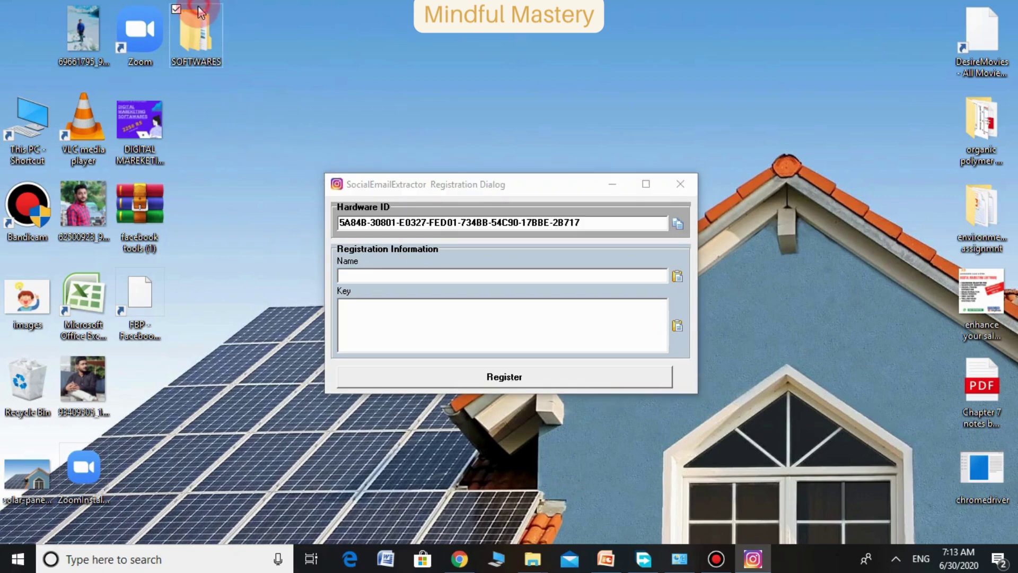
pyautogui.doubleClick(195, 35)
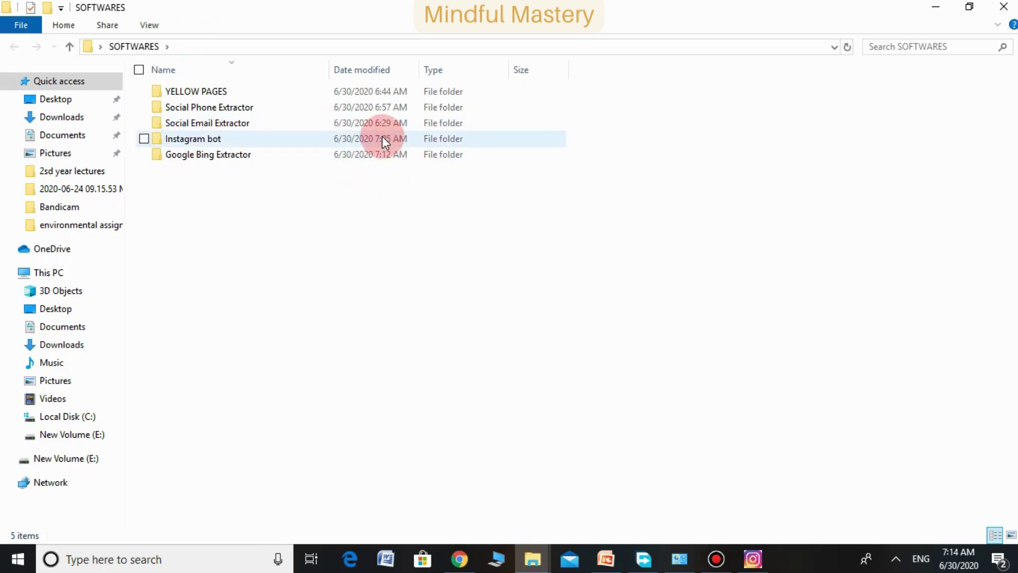
pyautogui.doubleClick(182, 154)
pyautogui.click(200, 89)
pyautogui.doubleClick(200, 89)
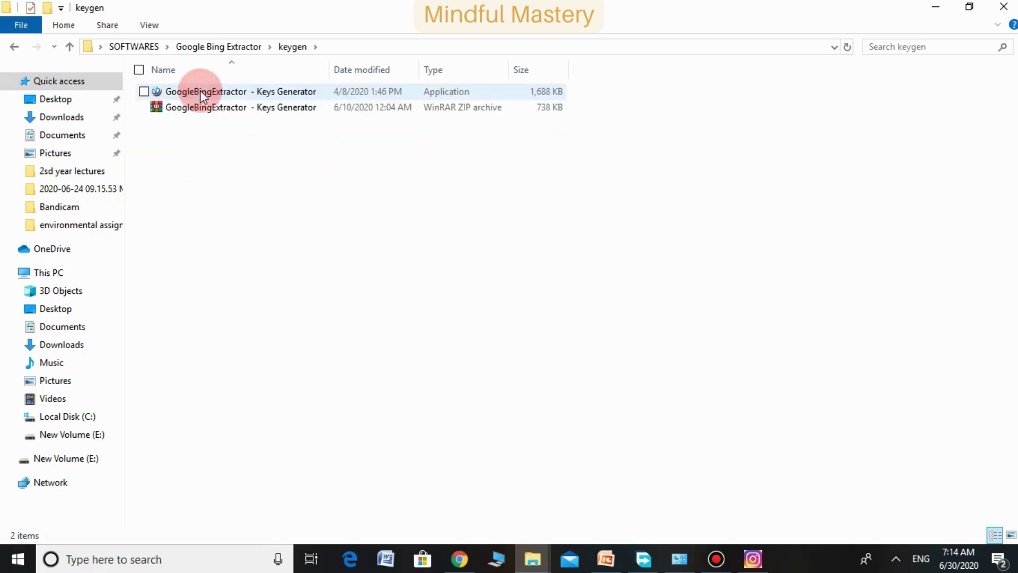
# Extract the Keys Generator ZIP into the keygen folder and select the extracted Keys Generator
pyautogui.click(202, 90)
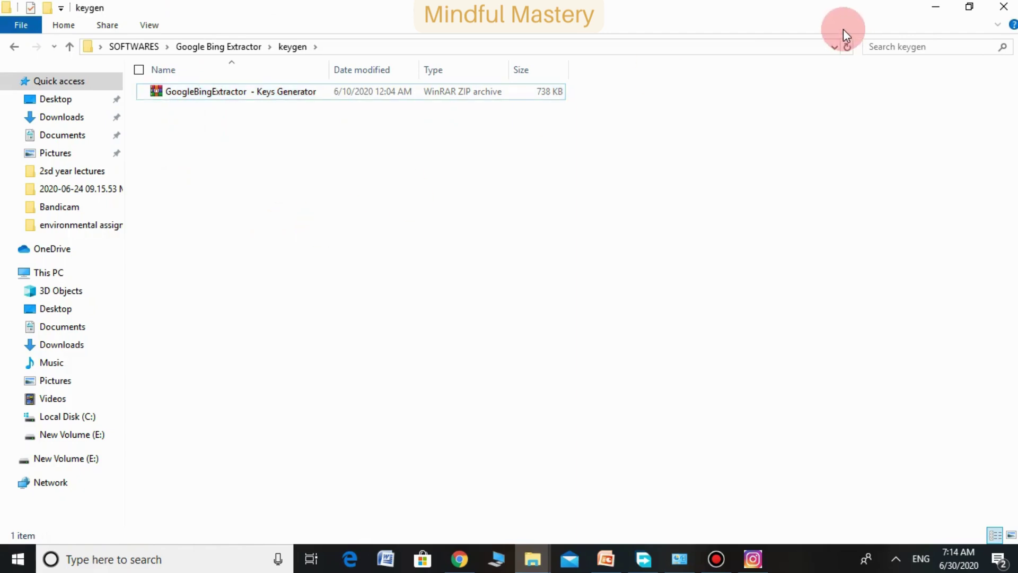
pyautogui.rightClick(256, 93)
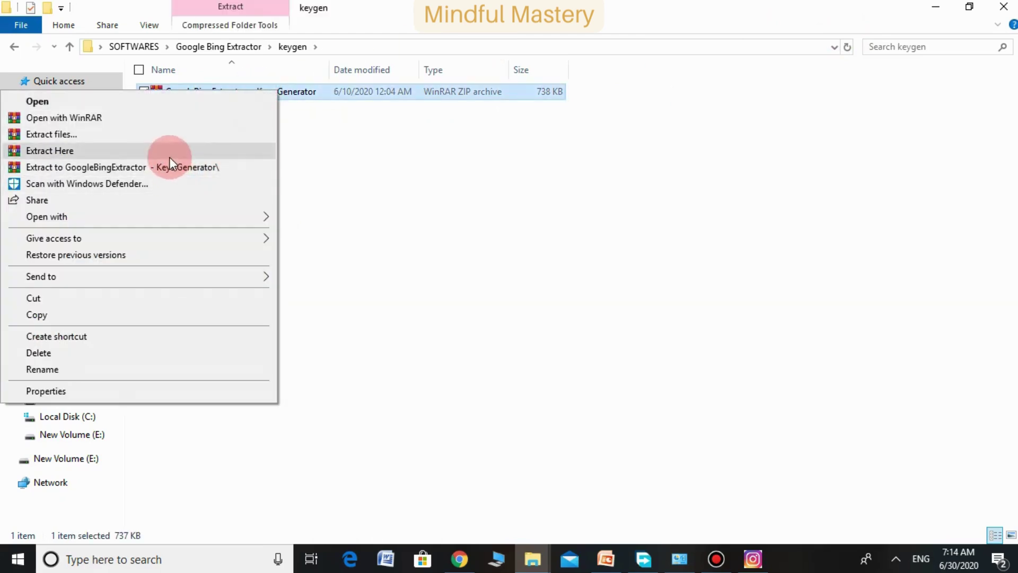
pyautogui.click(170, 154)
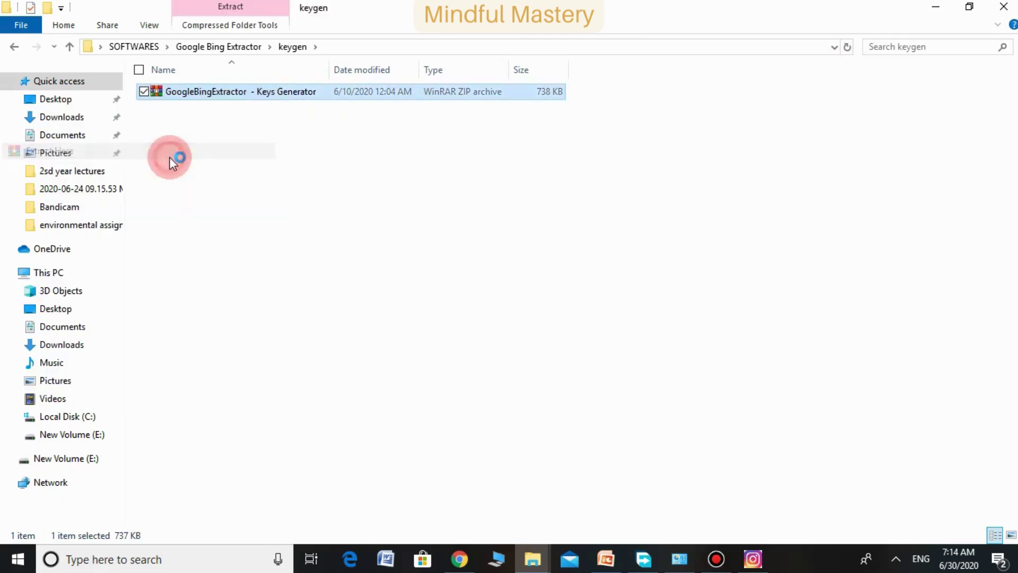
pyautogui.click(263, 92)
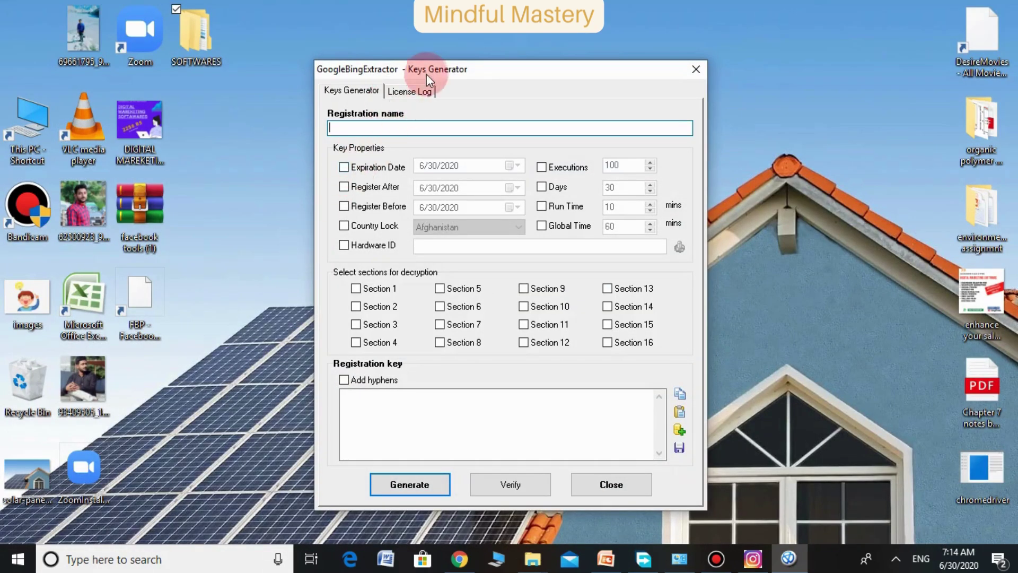
# Move the Keys Generator to the upper left and the registration dialog right, then copy its Hardware ID
pyautogui.moveTo(427, 75); pyautogui.dragTo(174, 37)
pyautogui.moveTo(505, 190); pyautogui.dragTo(701, 142)
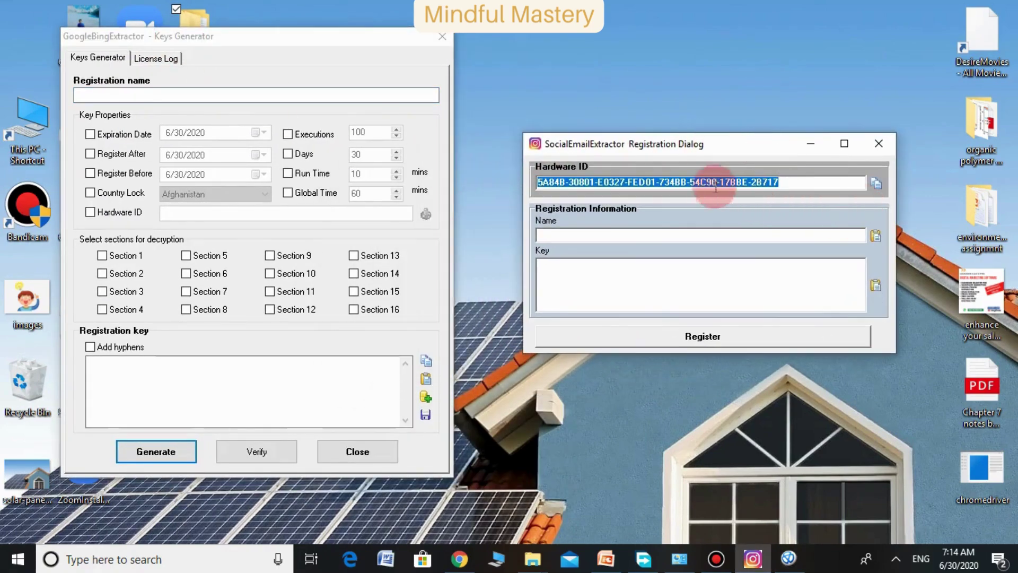
pyautogui.click(878, 183)
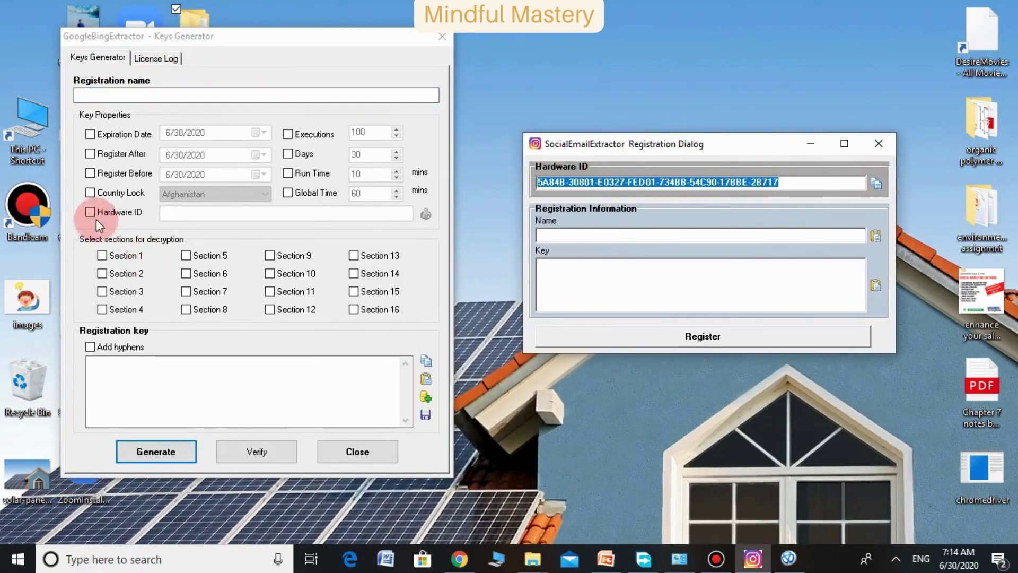
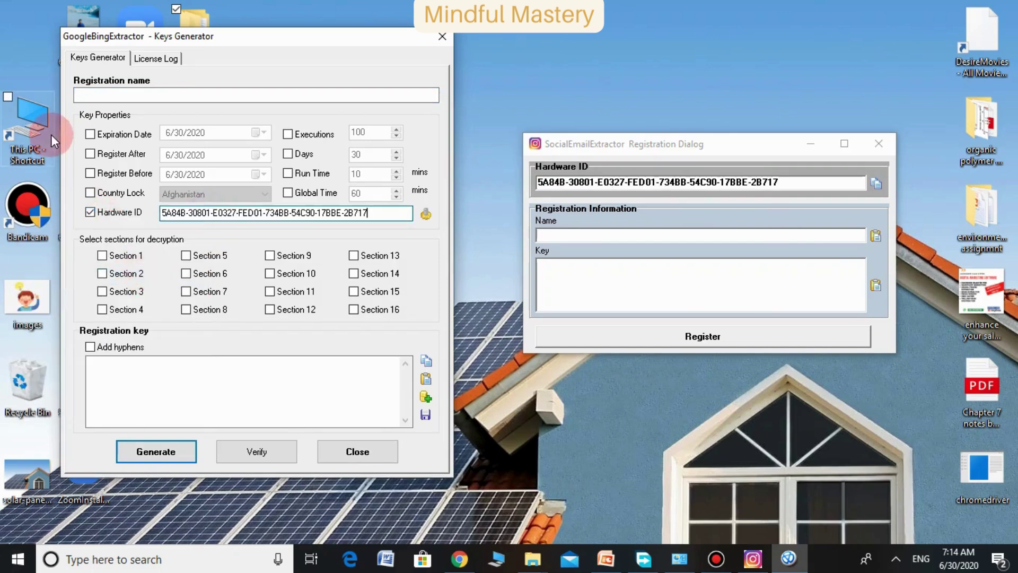
# Enable a 6/30/2030 expiration date and enter 'asadtr6r6r6' as the registration name
pyautogui.click(101, 137)
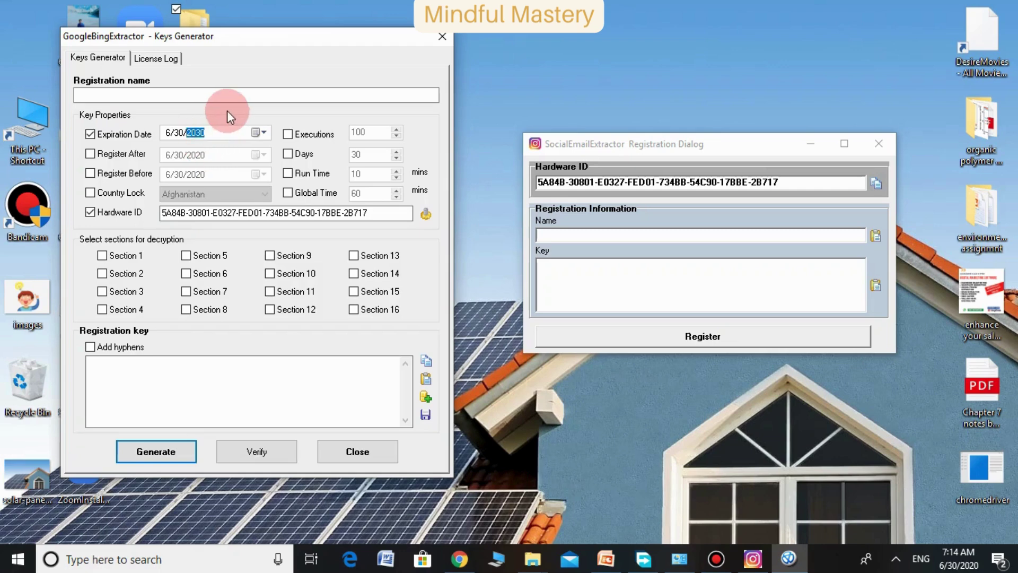
pyautogui.click(222, 91)
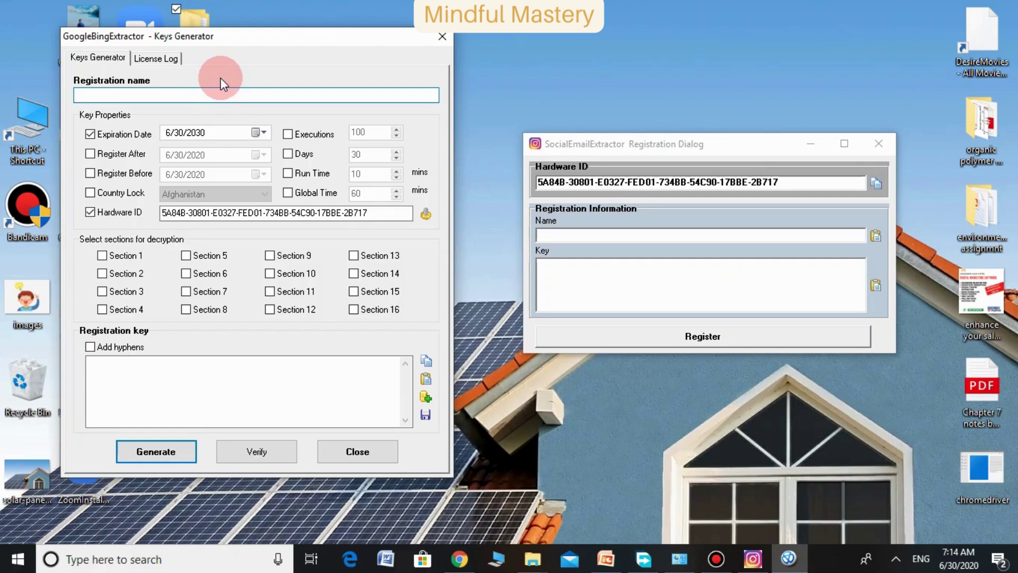
pyautogui.write('asadtr6r6r6')
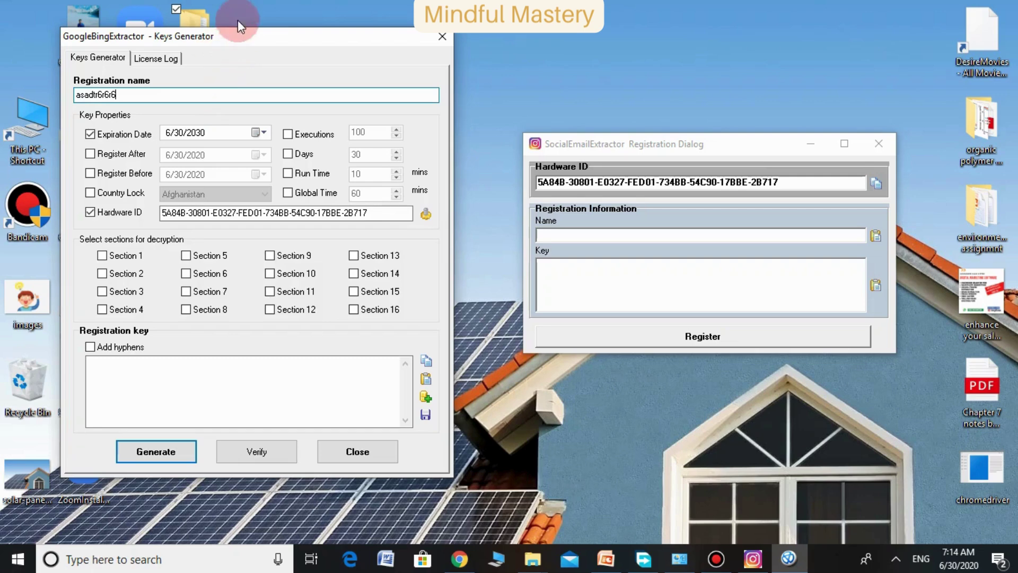
# Copy 'asadtr6r6r6' into the SocialEmailExtractor Name field and generate the registration key
pyautogui.doubleClick(117, 93)
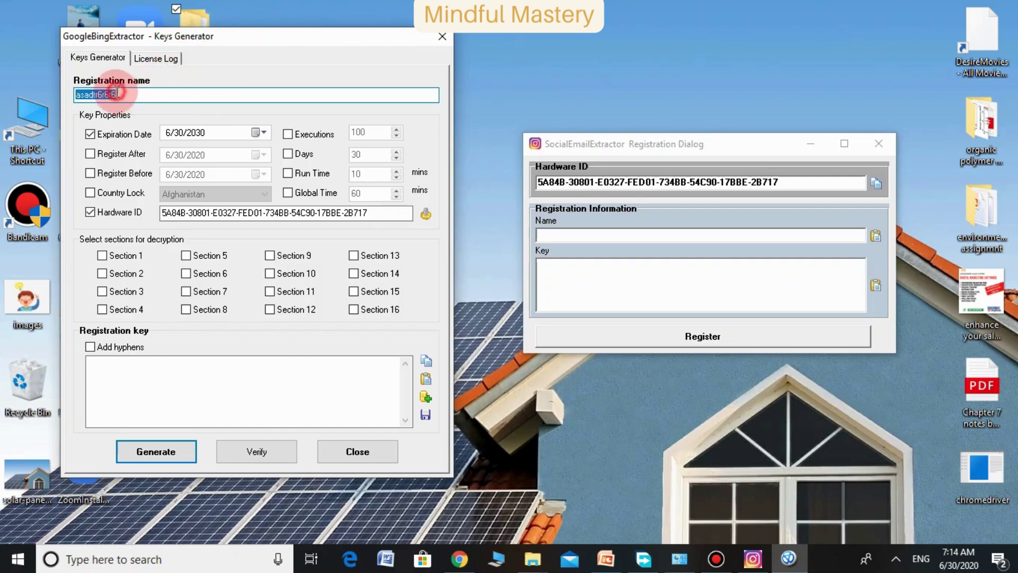
pyautogui.rightClick(85, 94)
pyautogui.click(102, 140)
pyautogui.click(521, 239)
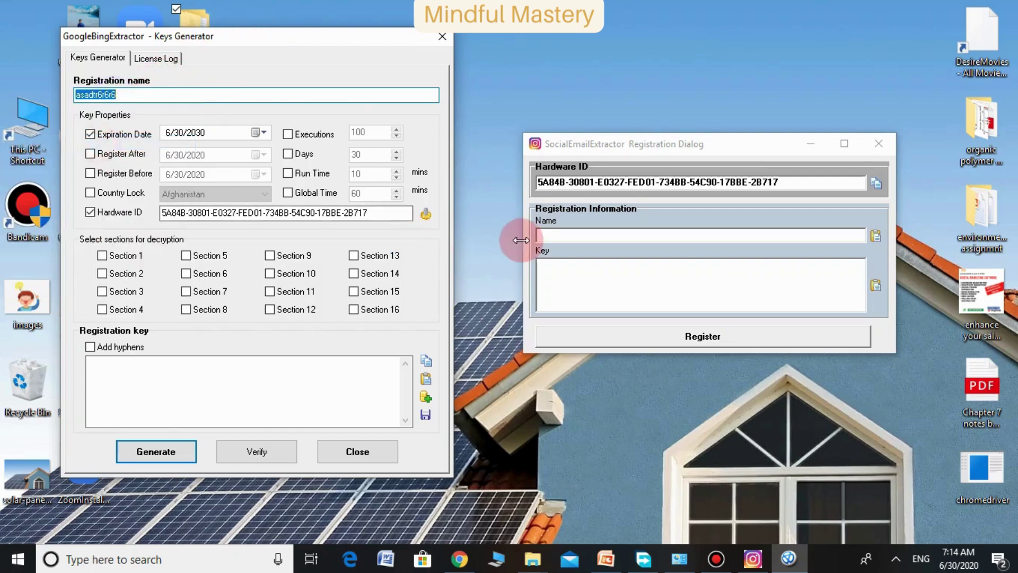
pyautogui.click(540, 235)
pyautogui.rightClick(552, 235)
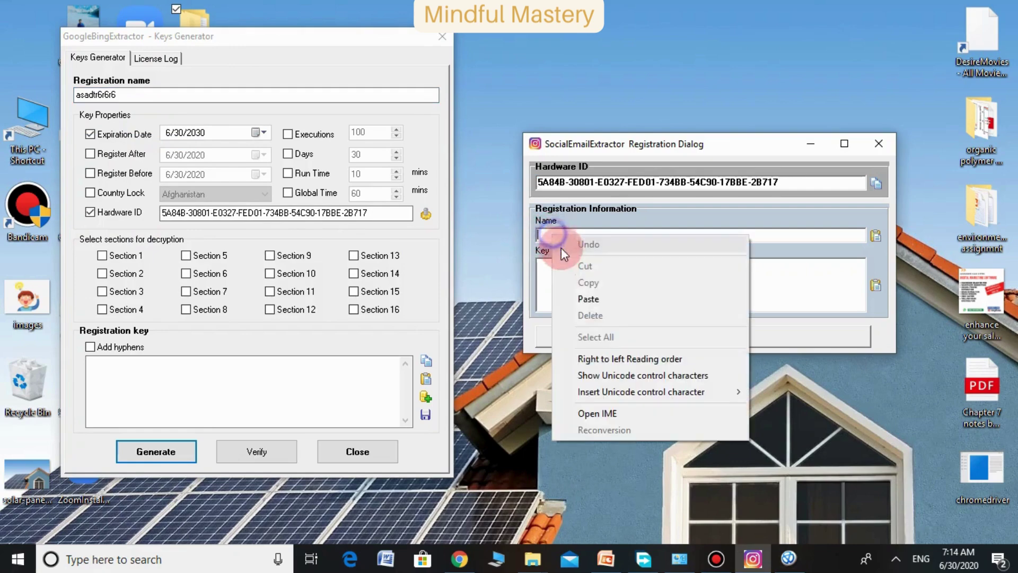
pyautogui.click(587, 300)
pyautogui.click(192, 447)
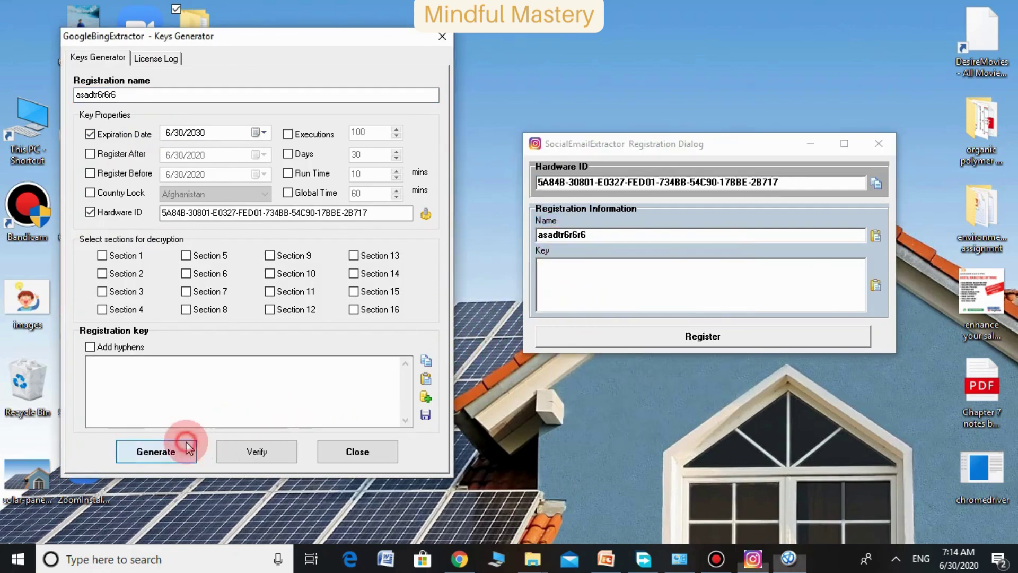
# Copy the generated hexadecimal key and paste it into the SocialEmailExtractor Key box
pyautogui.click(382, 355)
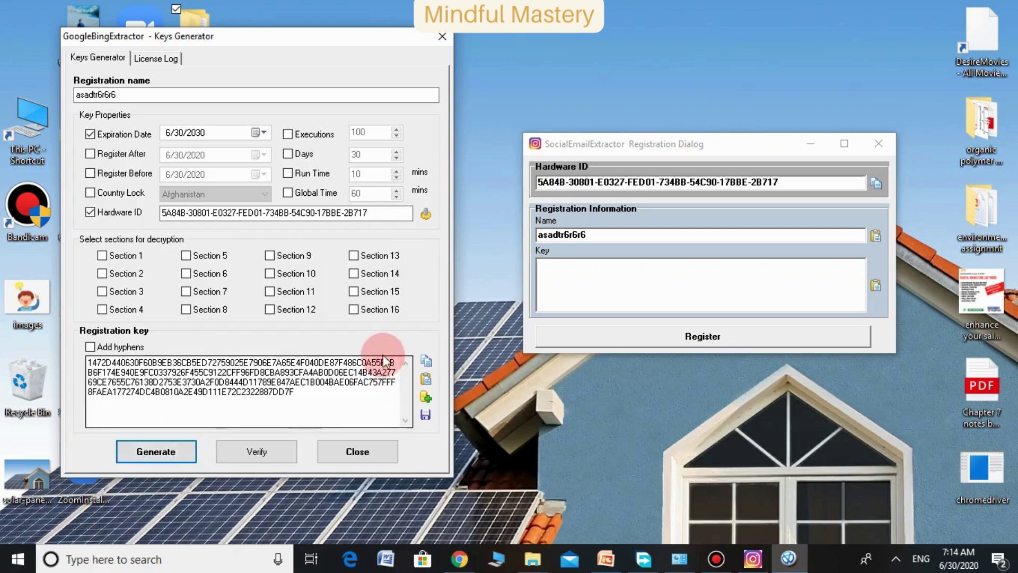
pyautogui.doubleClick(224, 386)
pyautogui.doubleClick(226, 382)
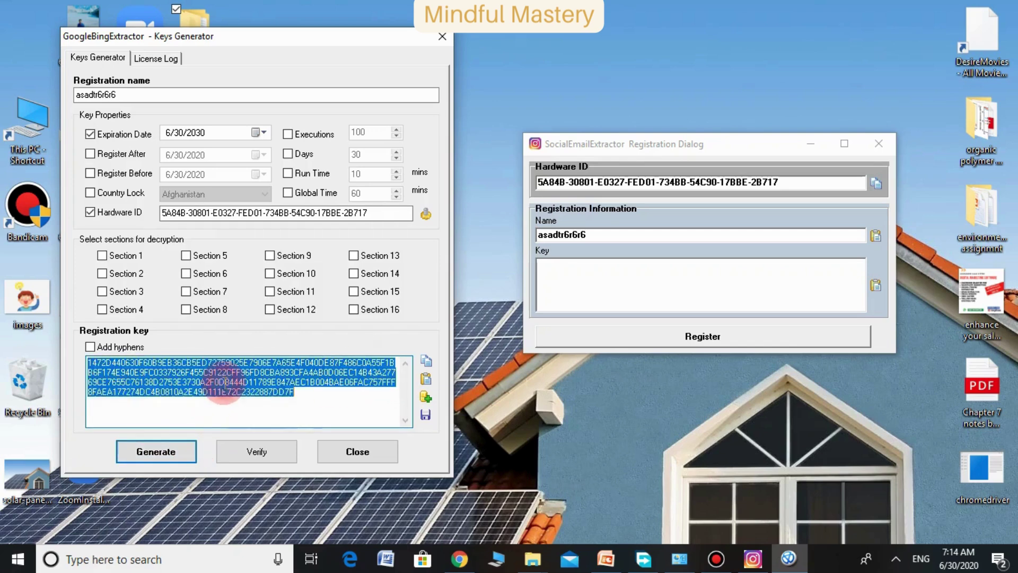
pyautogui.rightClick(223, 390)
pyautogui.click(146, 224)
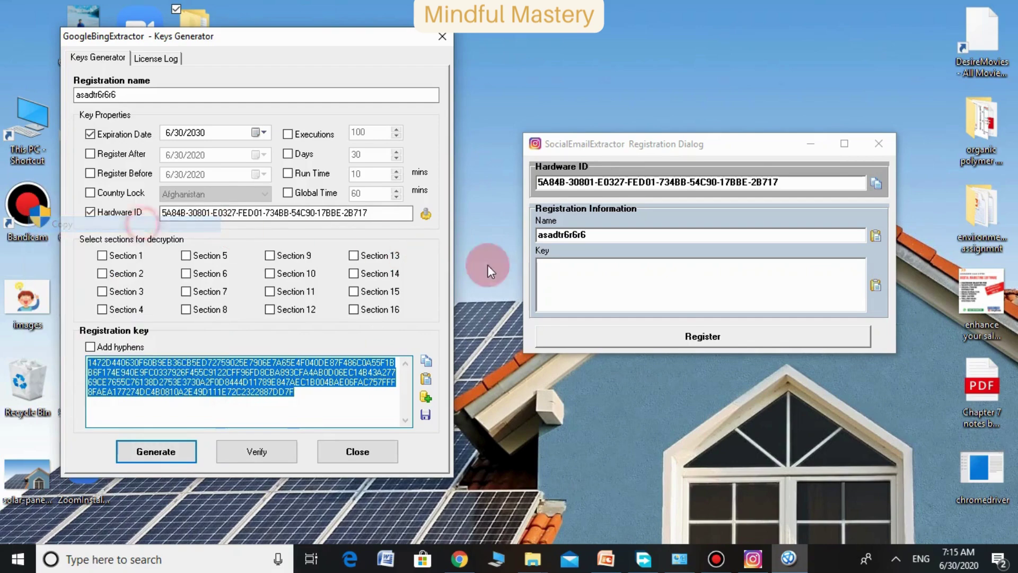
pyautogui.click(544, 267)
pyautogui.rightClick(553, 265)
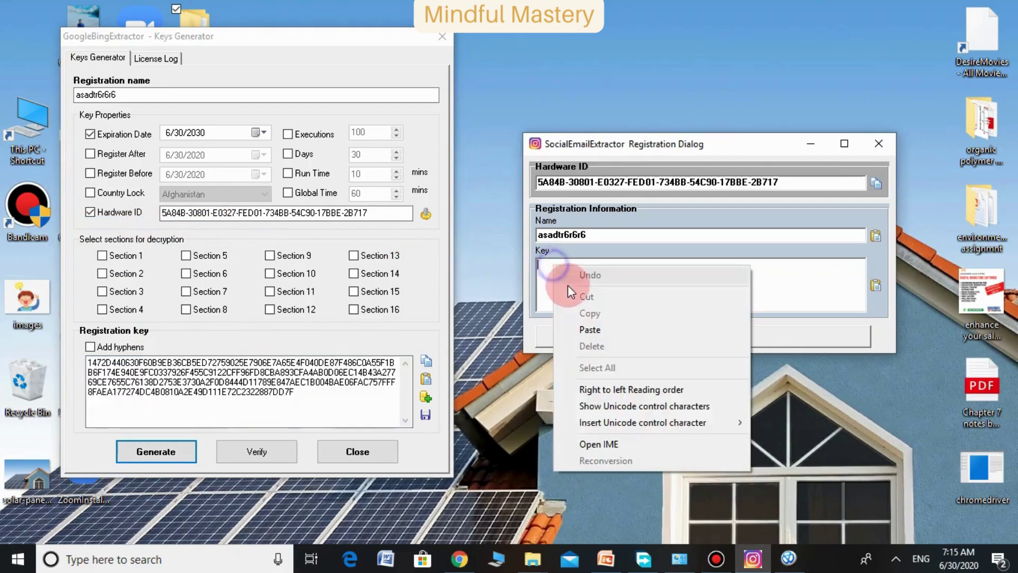
pyautogui.click(590, 331)
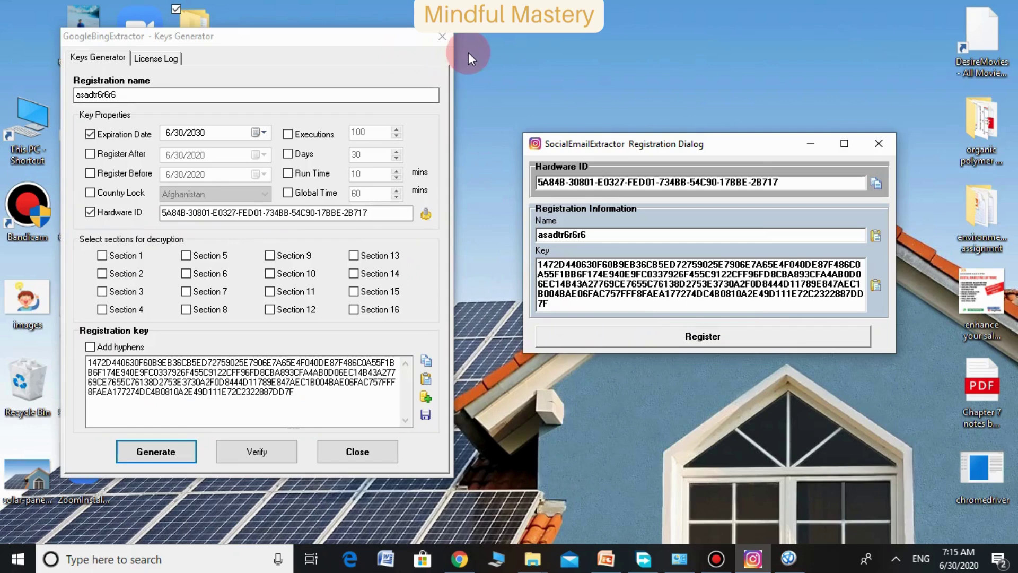
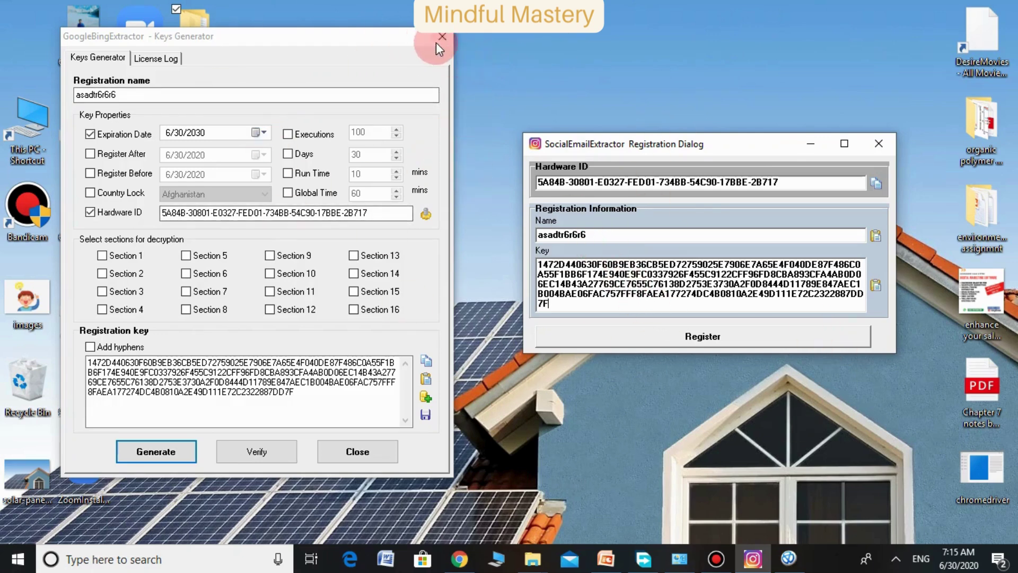
# Close the key generator window and clear the registration key and name fields
pyautogui.click(440, 38)
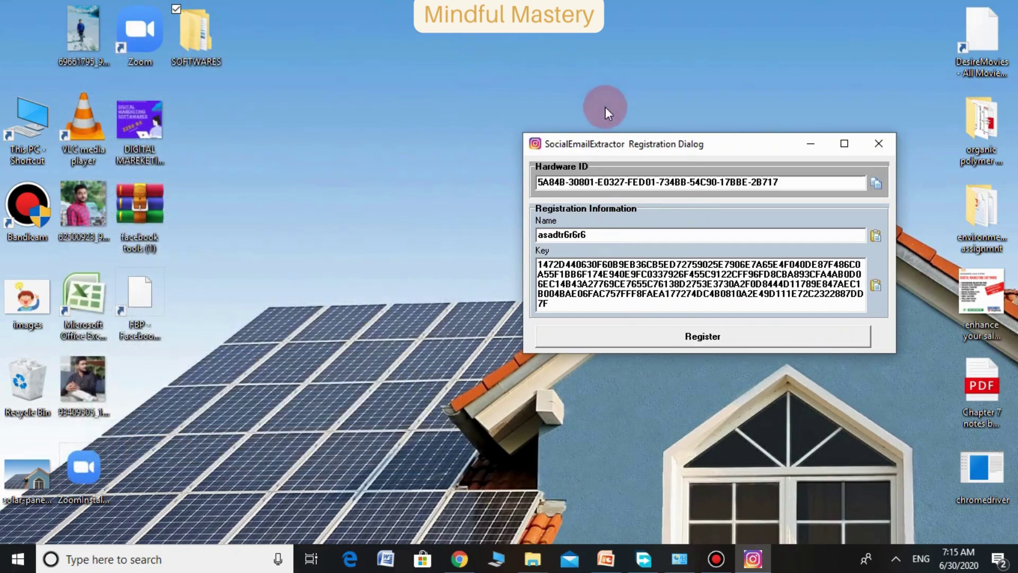
pyautogui.doubleClick(598, 293)
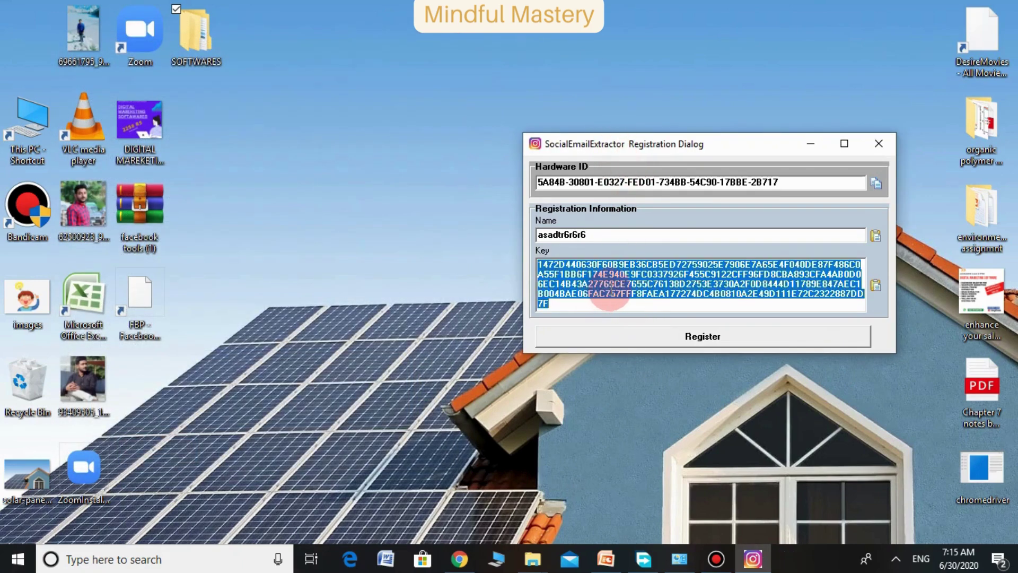
pyautogui.press('Delete')
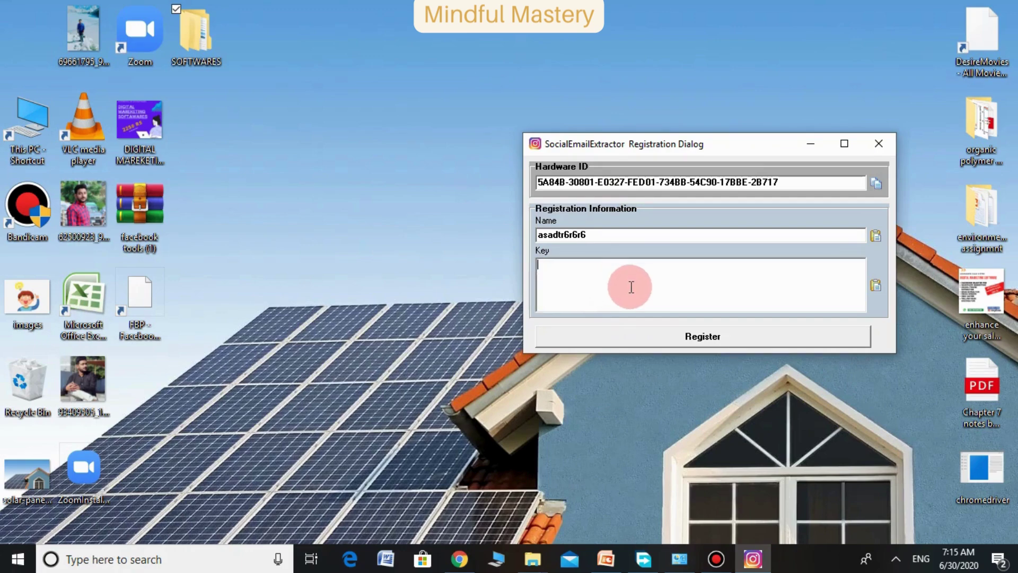
pyautogui.doubleClick(608, 234)
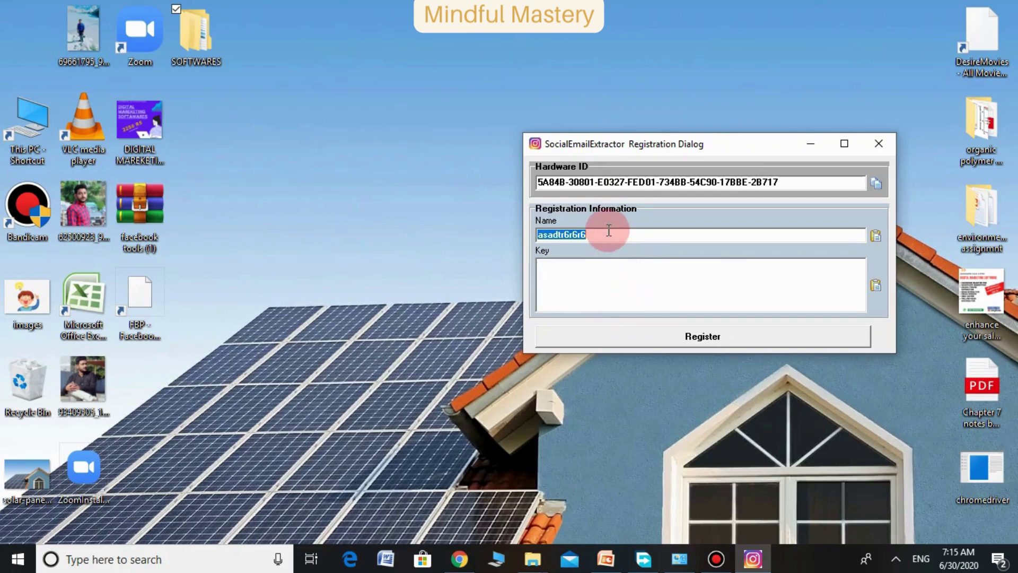
pyautogui.press('Delete')
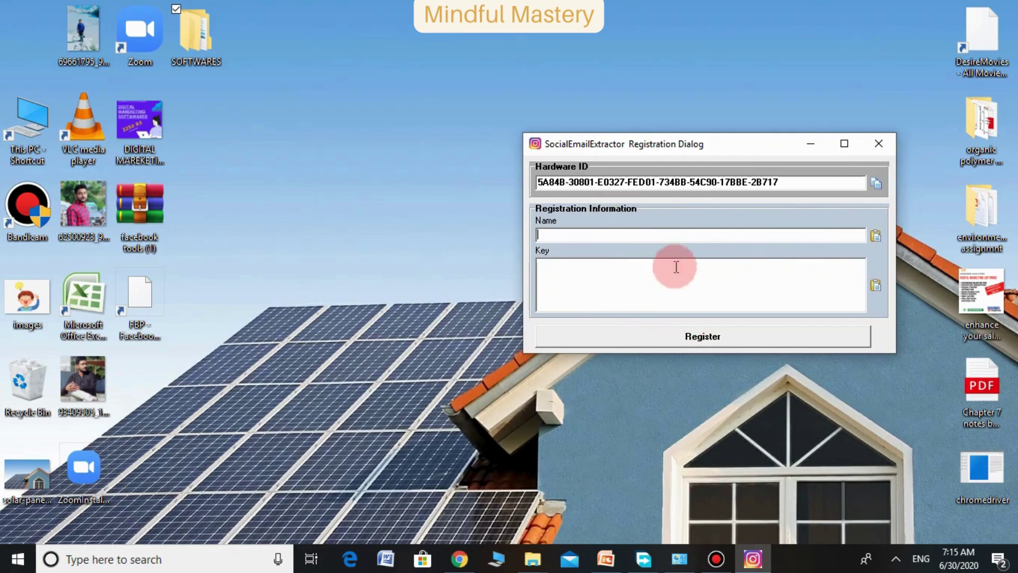
# Close the registration dialog and open SOFTWARES > Google Bing Extractor from the desktop
pyautogui.click(878, 139)
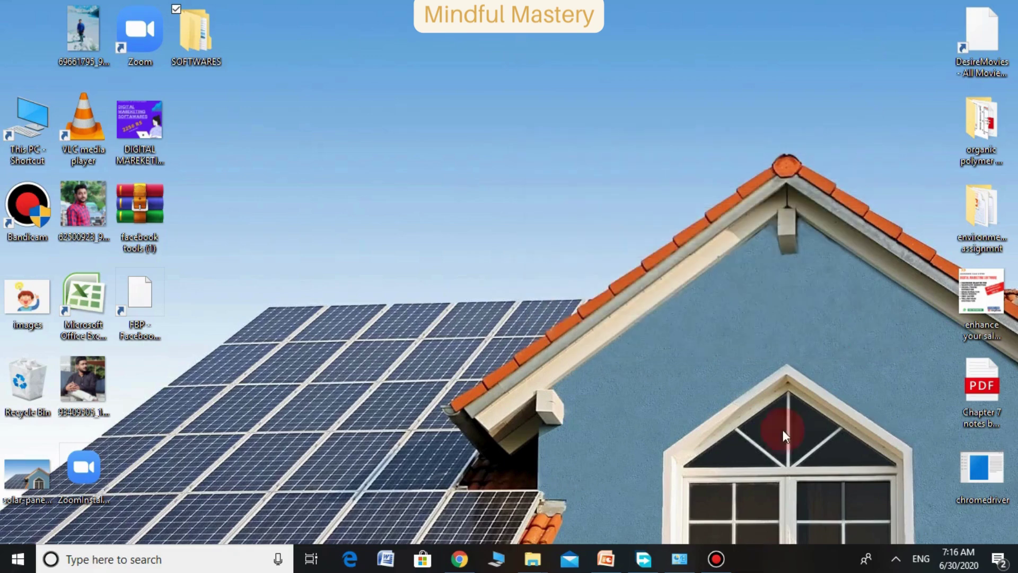
pyautogui.moveTo(534, 557)
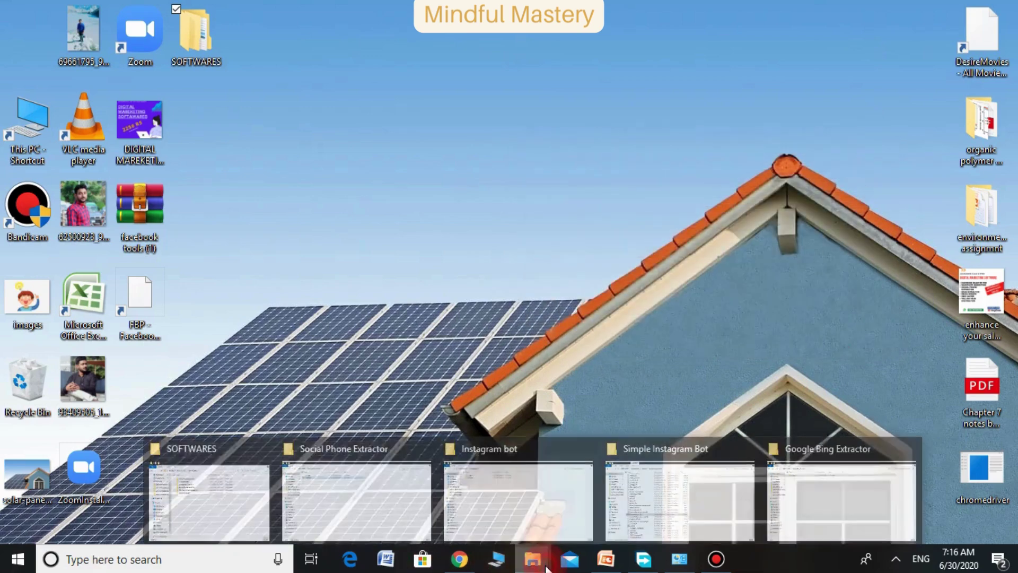
pyautogui.click(209, 40)
pyautogui.doubleClick(208, 38)
pyautogui.doubleClick(211, 154)
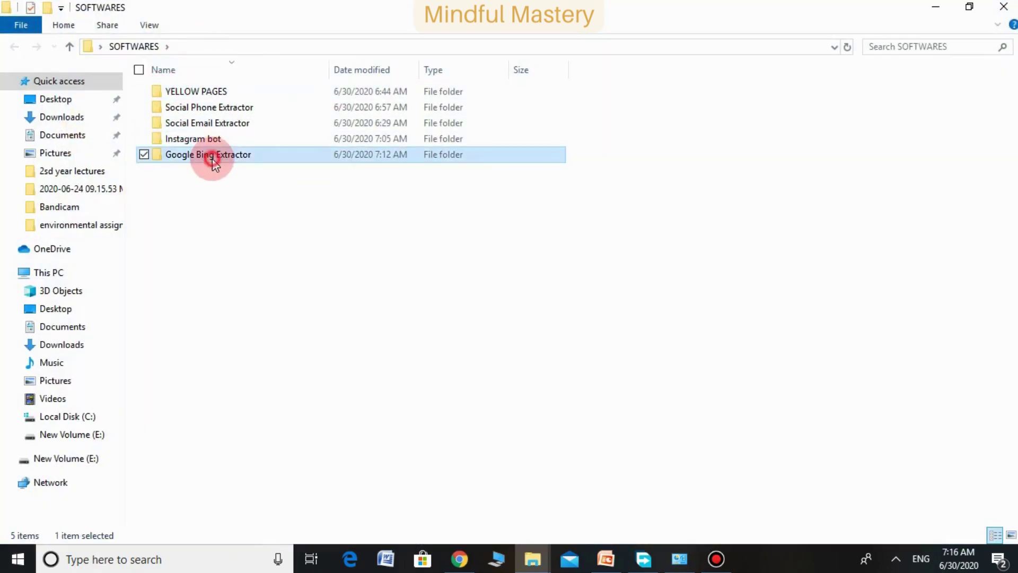
# Open software > GoogleBingExtractor and launch the GoogleBingExtractor application
pyautogui.click(204, 109)
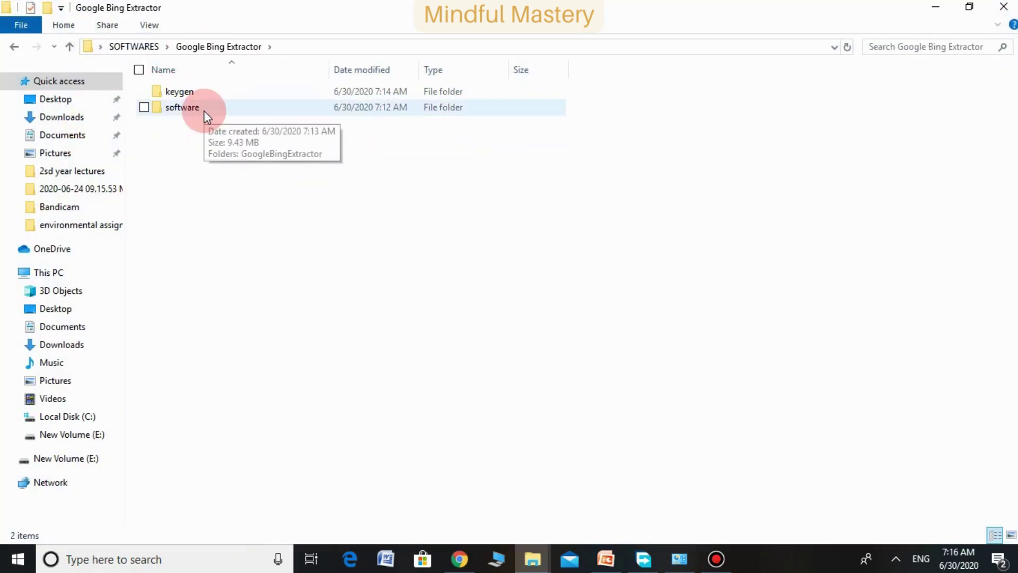
pyautogui.doubleClick(204, 110)
pyautogui.doubleClick(201, 95)
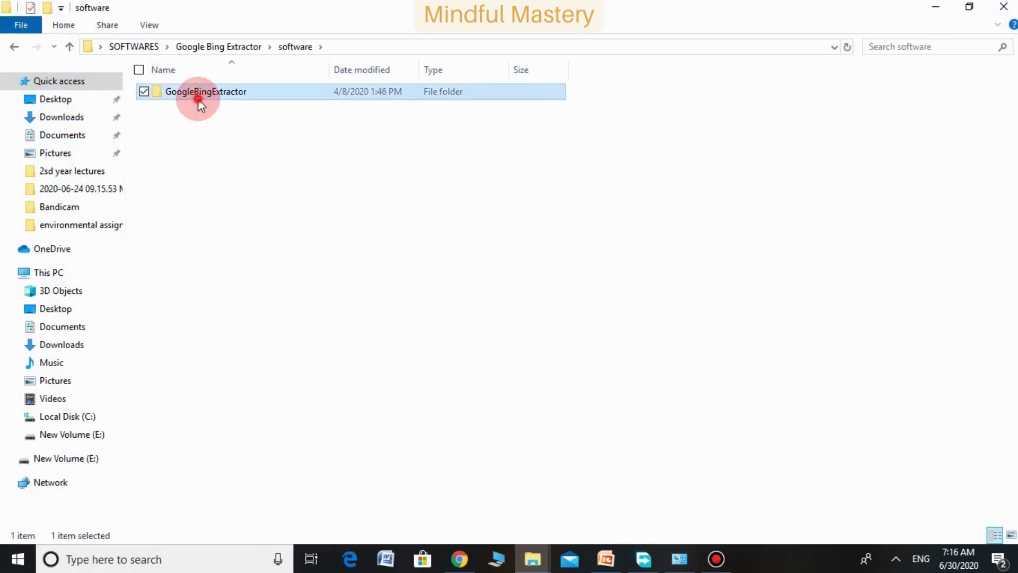
pyautogui.click(201, 219)
pyautogui.doubleClick(201, 218)
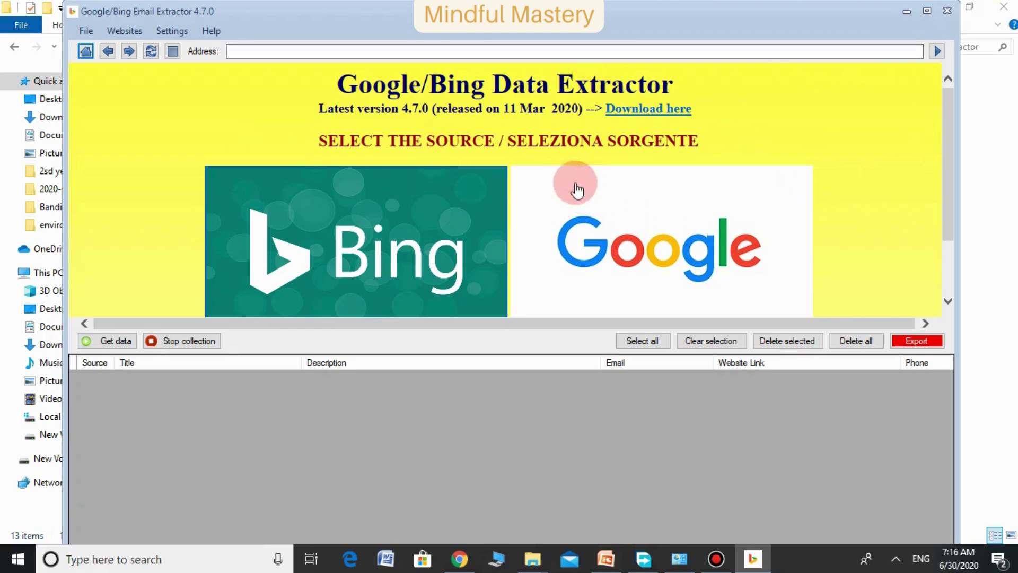
# Choose Google as the data source, then exit the extractor and confirm the exit prompt
pyautogui.click(542, 190)
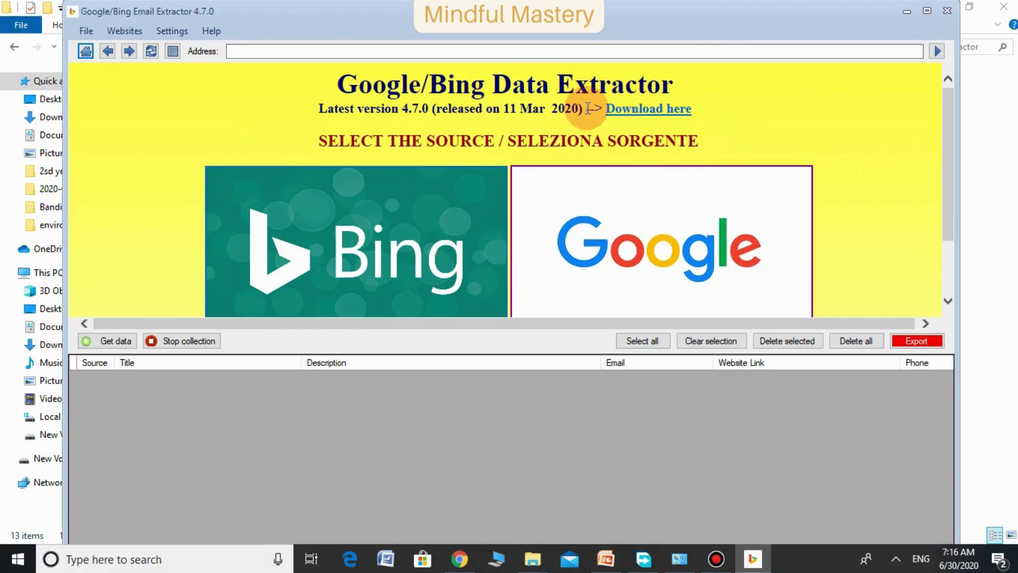
pyautogui.click(849, 3)
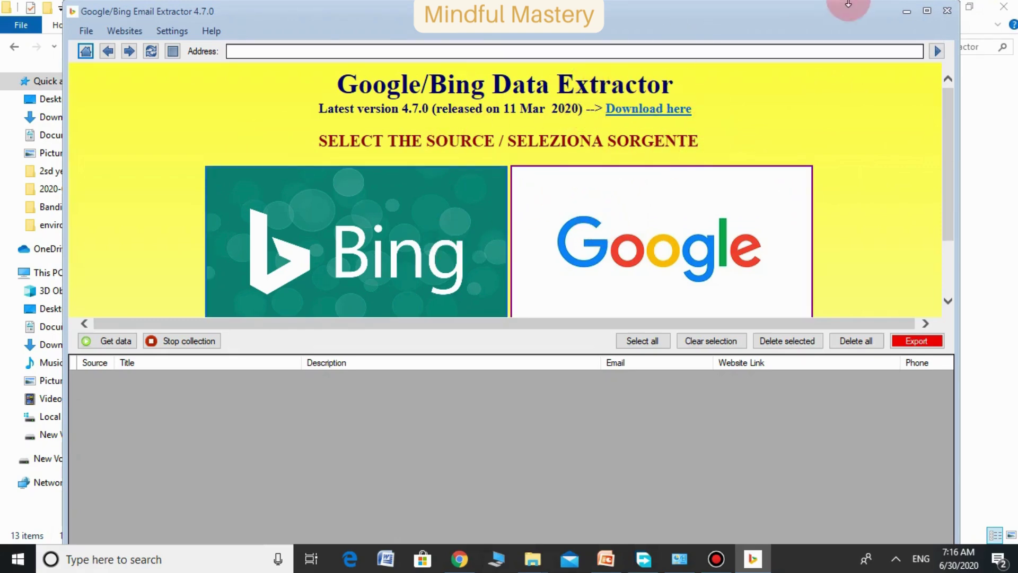
pyautogui.click(947, 12)
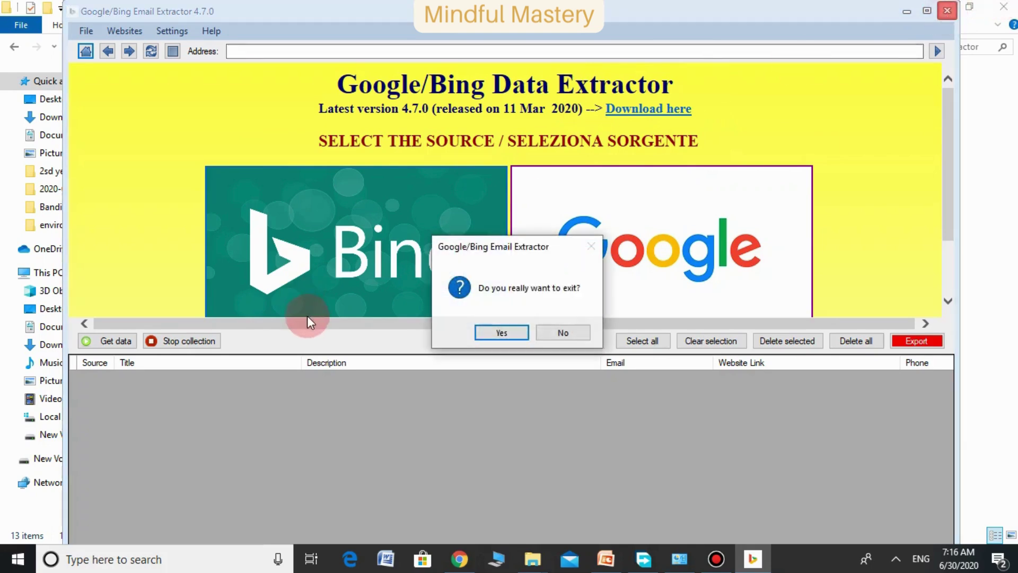
pyautogui.click(502, 331)
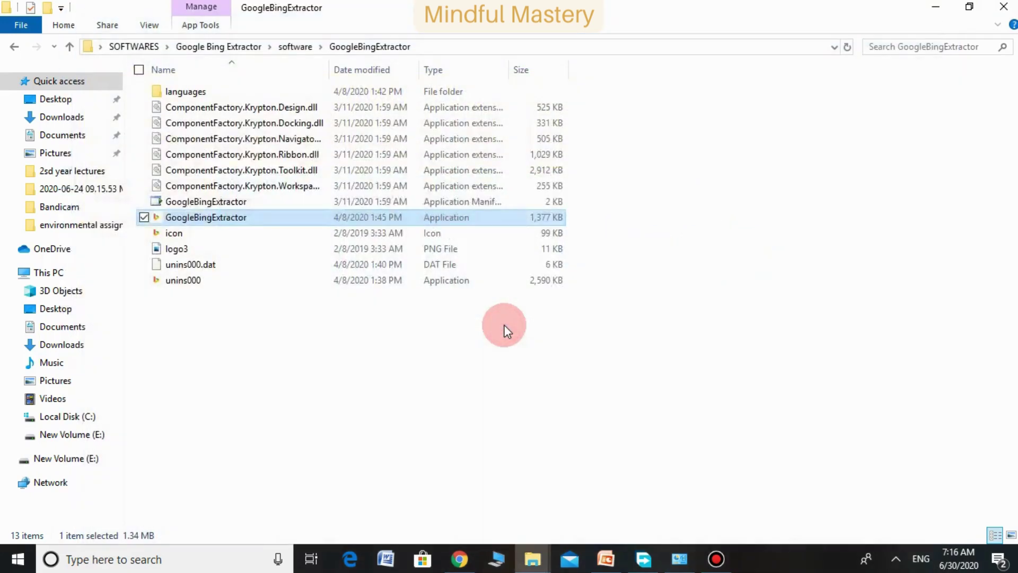
# Go back up to the Google Bing Extractor folder and close the Explorer window
pyautogui.click(14, 49)
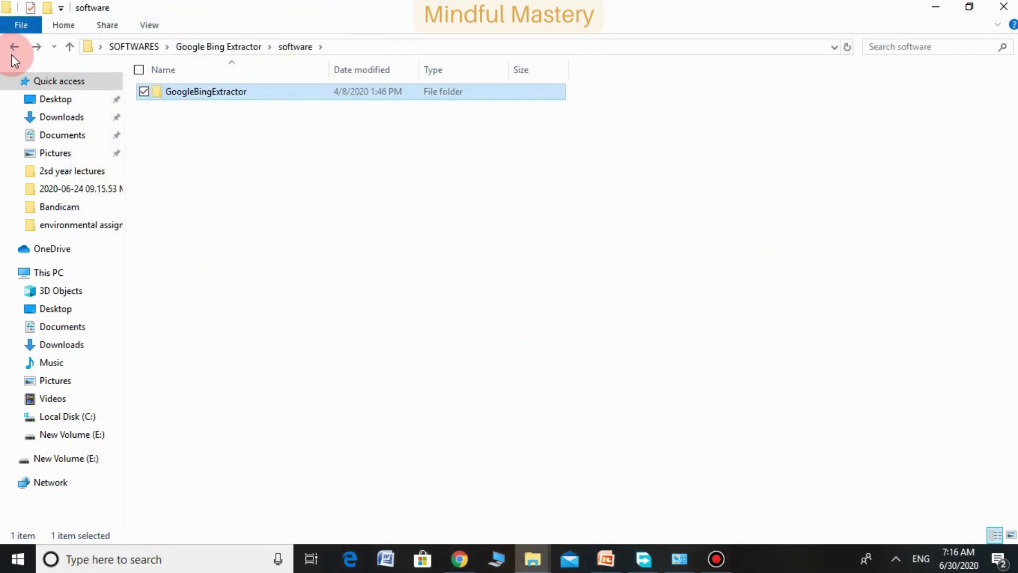
pyautogui.click(11, 48)
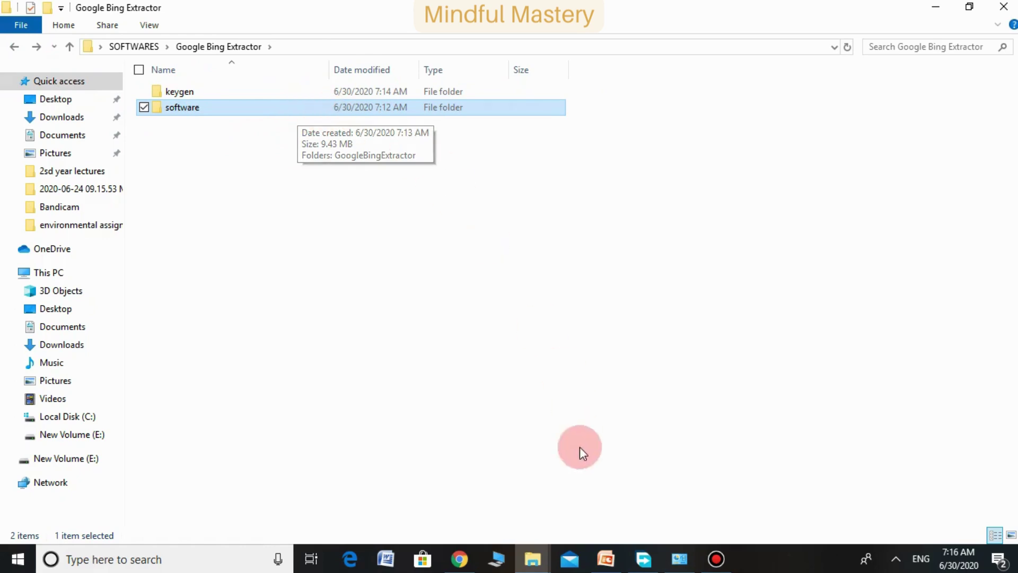
pyautogui.click(1004, 6)
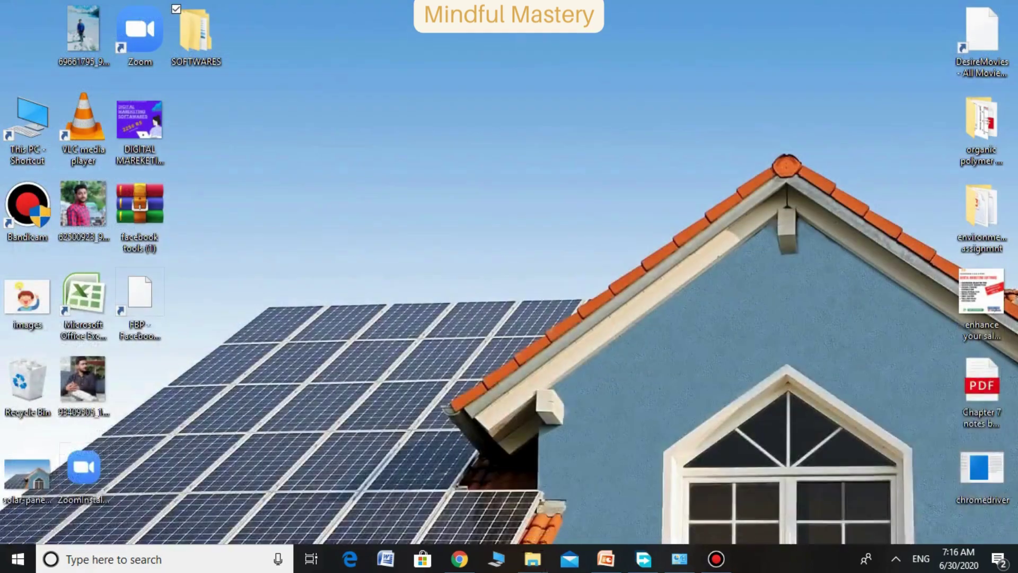
pyautogui.click(717, 562)
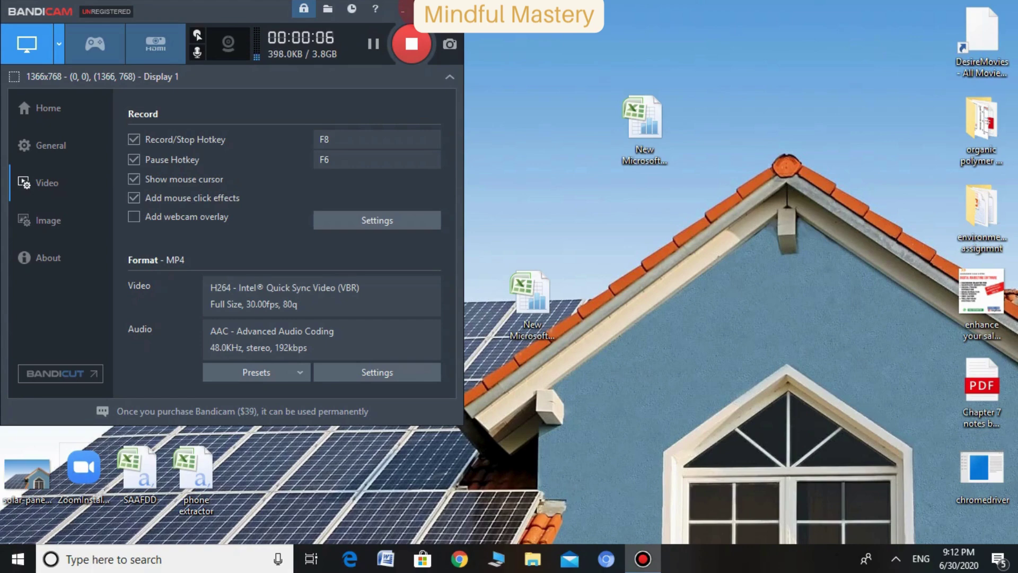
pyautogui.click(402, 10)
# Relaunch GoogleBingExtractor from softwares > Google Bing Extractor > software > GoogleBingExtractor
pyautogui.doubleClick(370, 37)
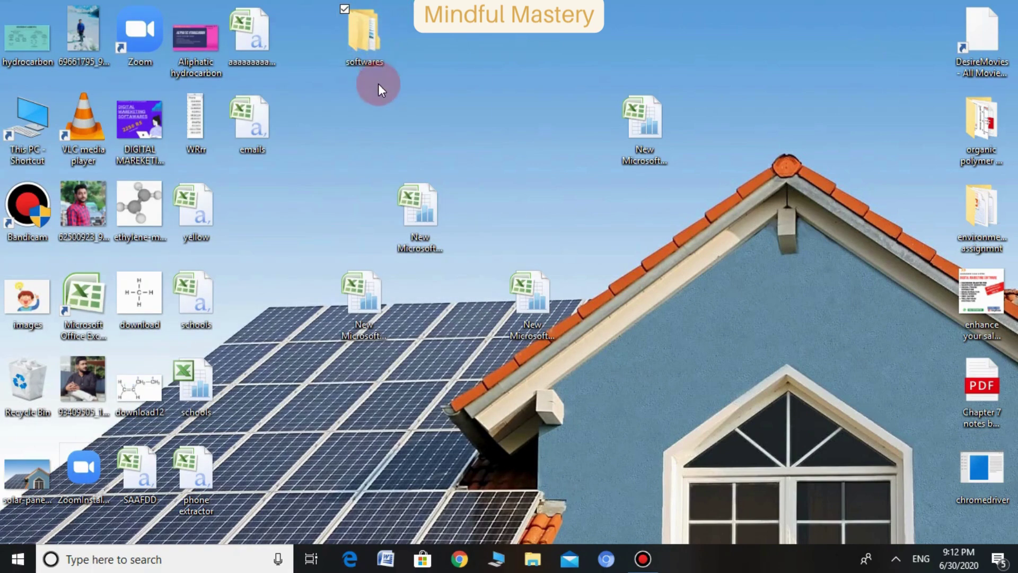
pyautogui.click(271, 182)
pyautogui.doubleClick(271, 182)
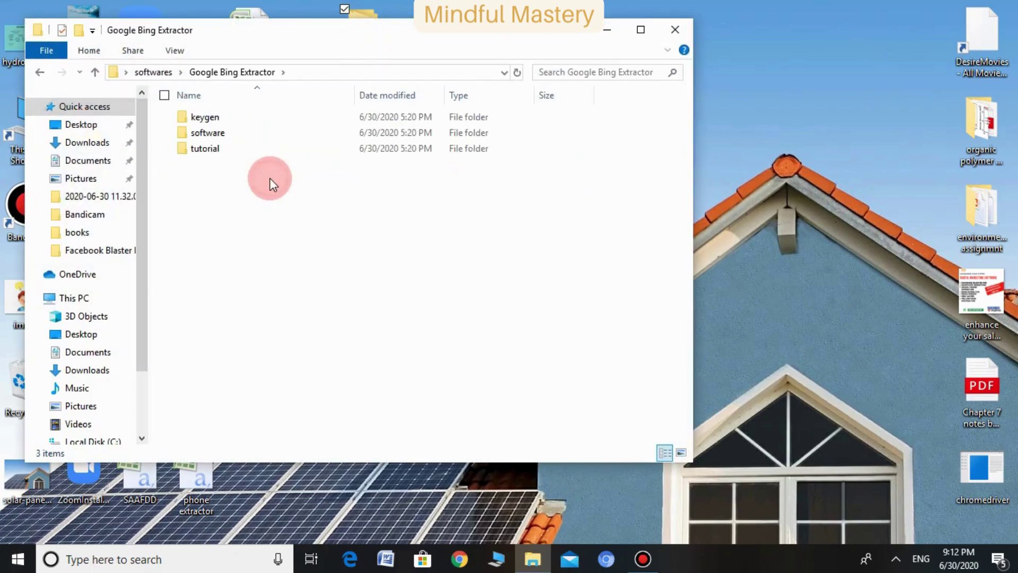
pyautogui.doubleClick(266, 132)
pyautogui.click(245, 118)
pyautogui.doubleClick(245, 118)
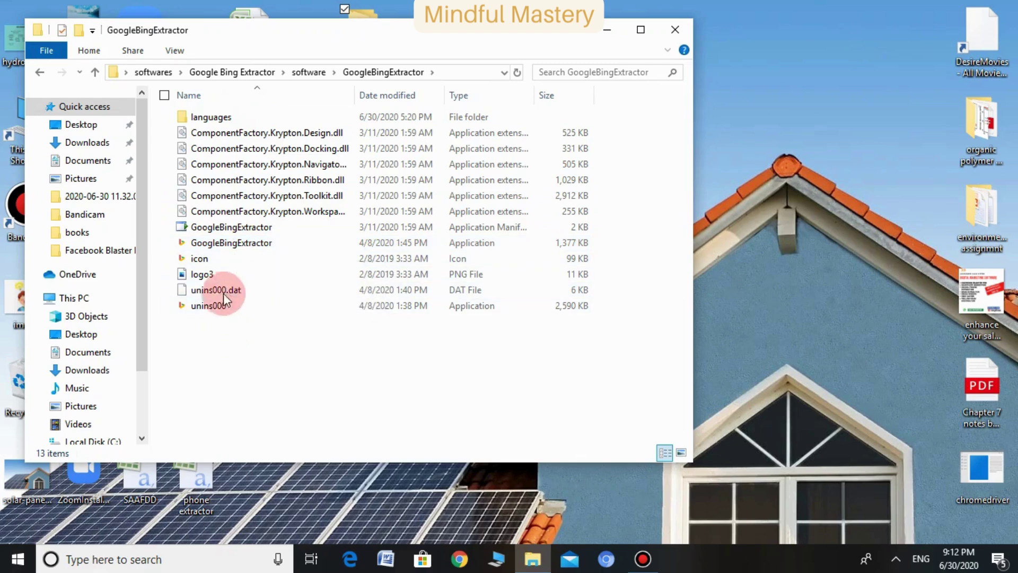
pyautogui.click(229, 244)
pyautogui.doubleClick(231, 245)
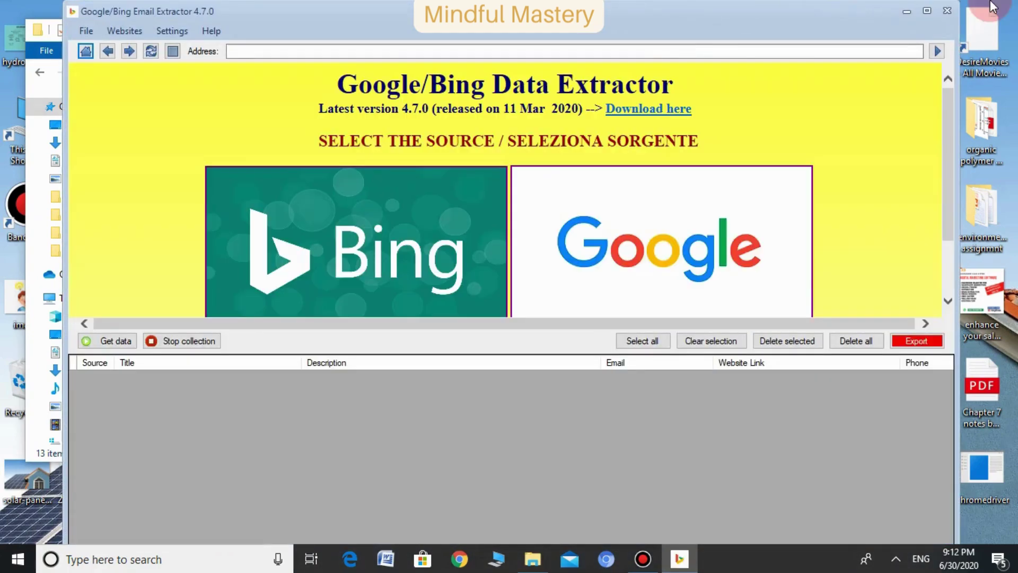
# Maximize the extractor window and scroll down its start page
pyautogui.click(925, 11)
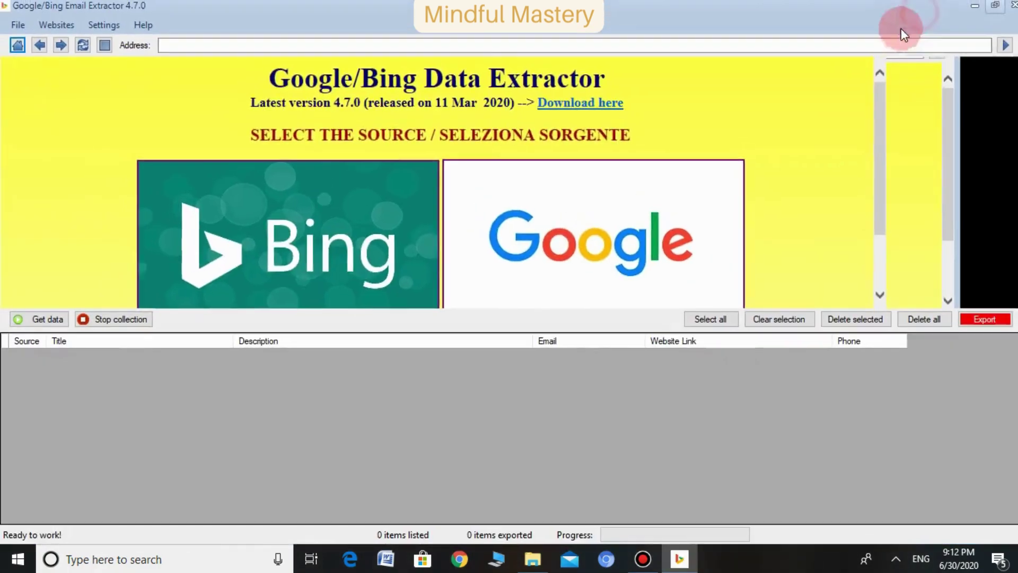
pyautogui.scroll(-2, 438, 179)
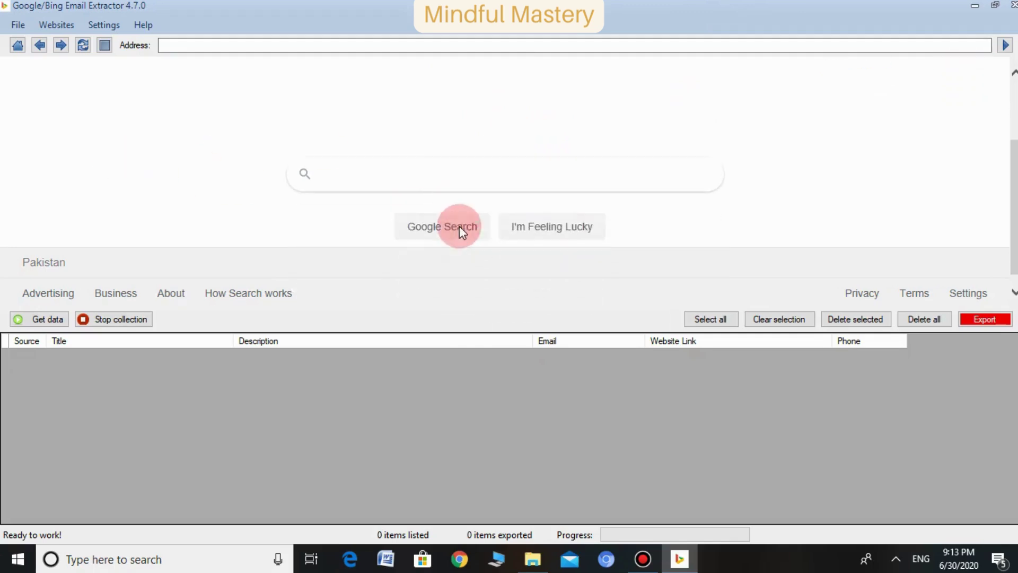
# Search Google for 'technology' and extract the results into the data table
pyautogui.click(399, 171)
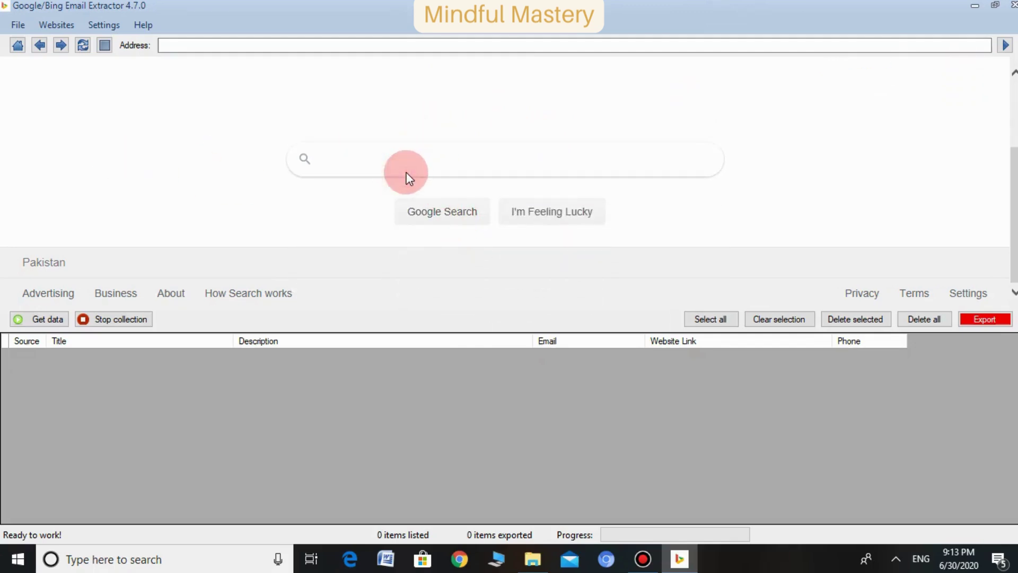
pyautogui.click(404, 168)
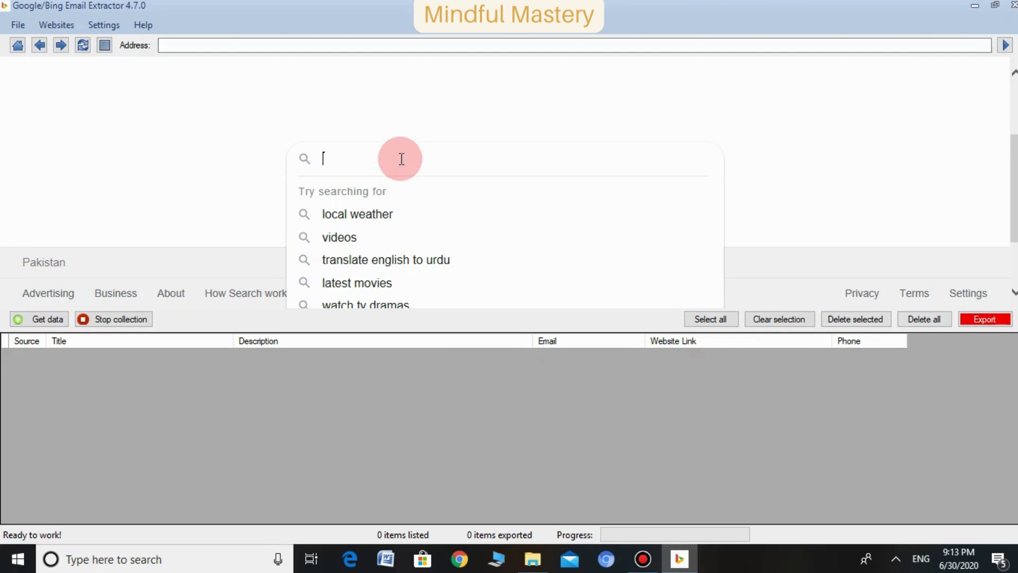
pyautogui.write('technology')
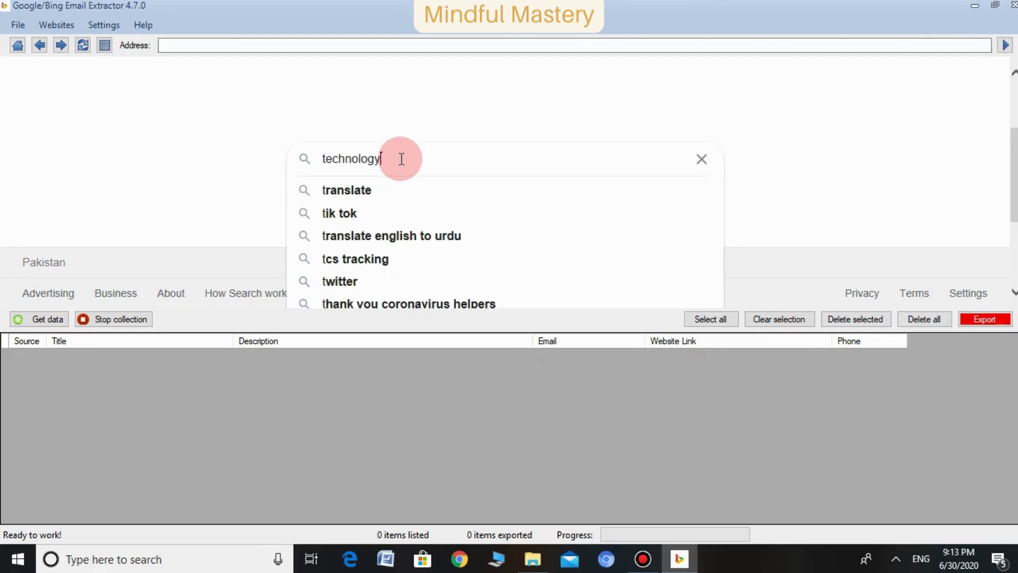
pyautogui.press('Tab')
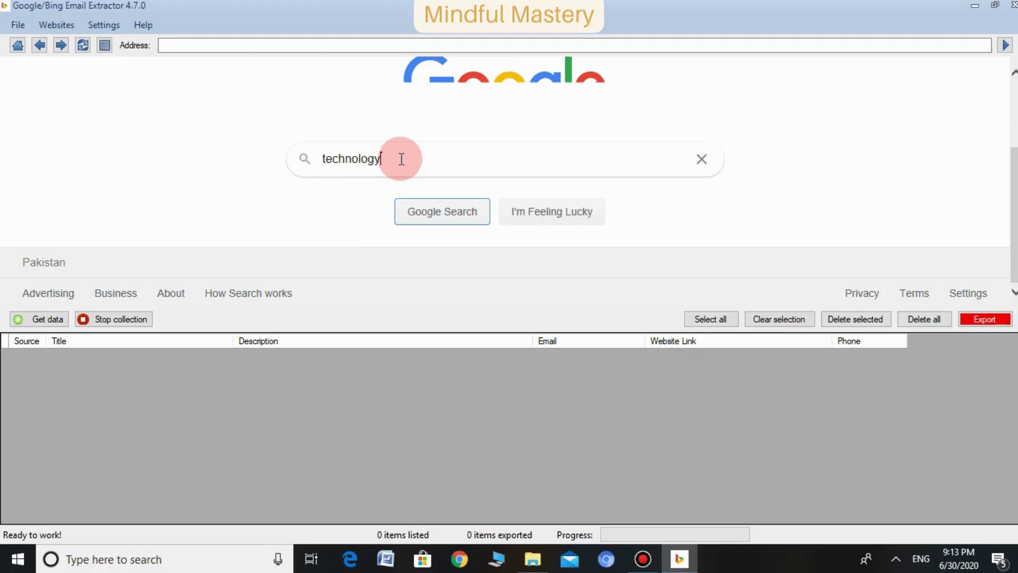
pyautogui.press('Return')
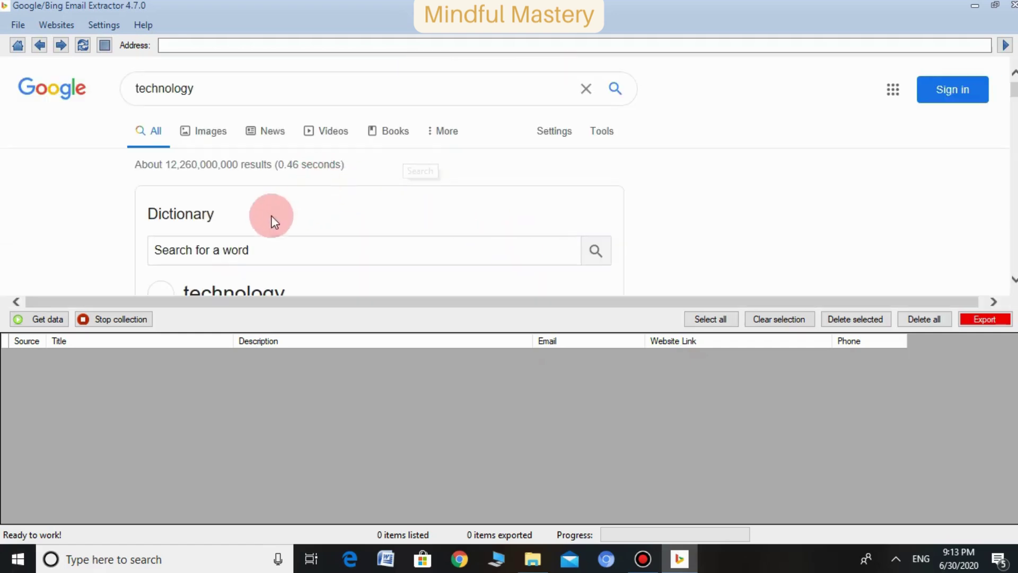
pyautogui.click(47, 318)
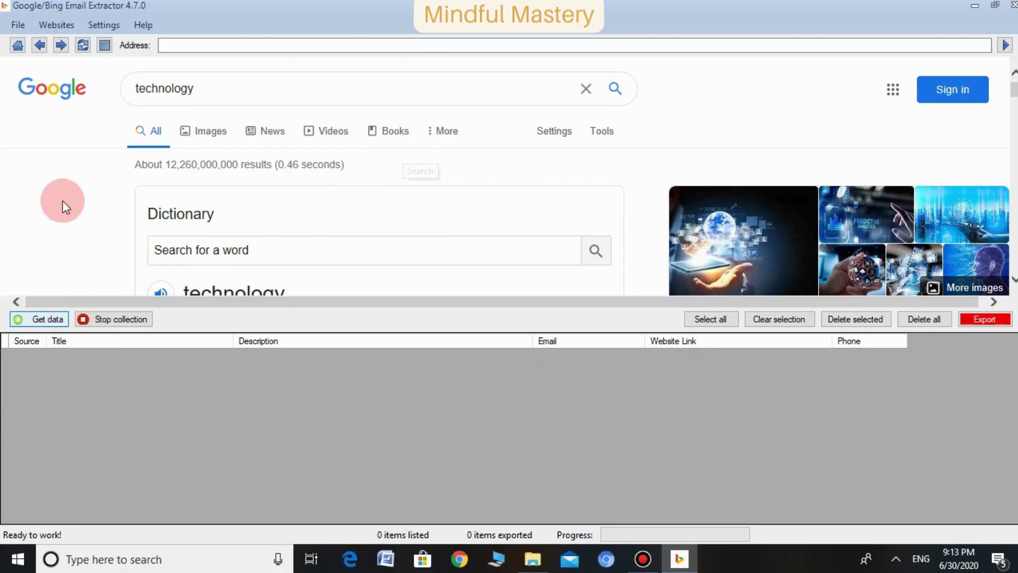
pyautogui.scroll(-2, 125, 174)
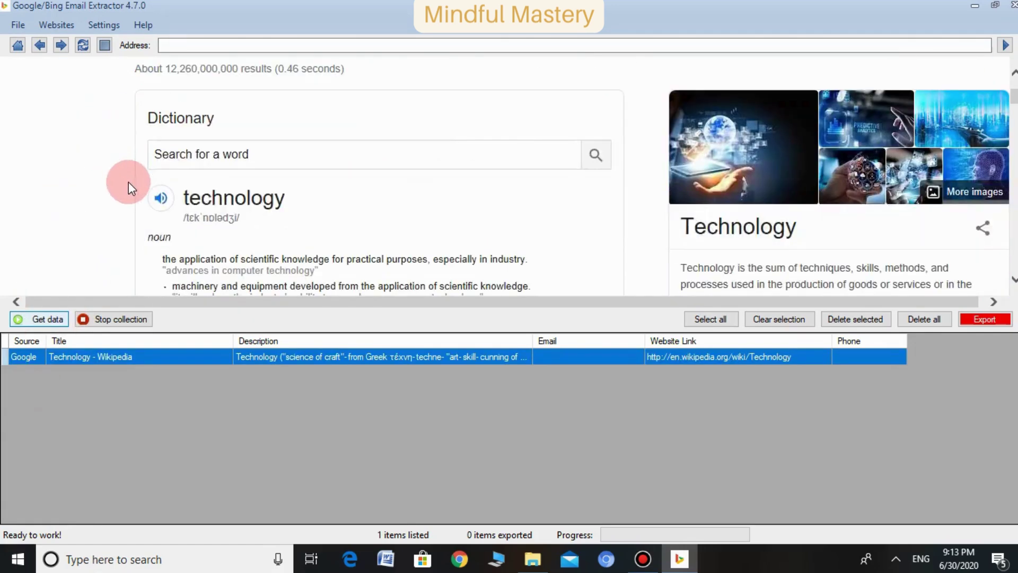